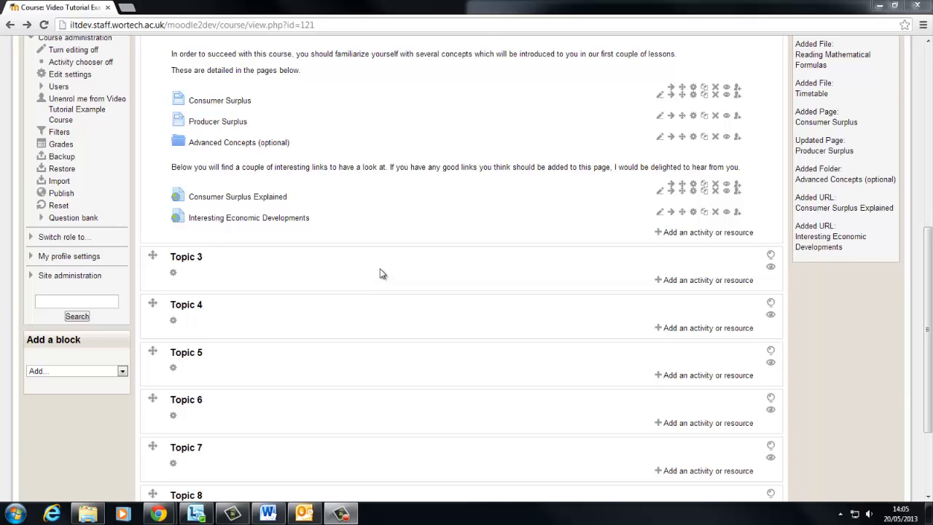
# Step: Replace Topic 3's default section name with "Wiki Project" and save the section settings
pyautogui.click(173, 275)
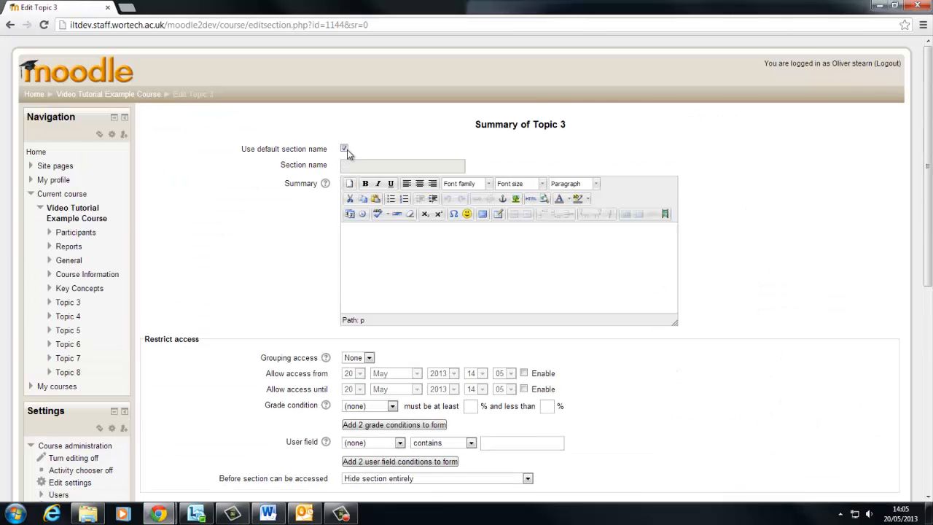
pyautogui.click(345, 148)
pyautogui.click(366, 164)
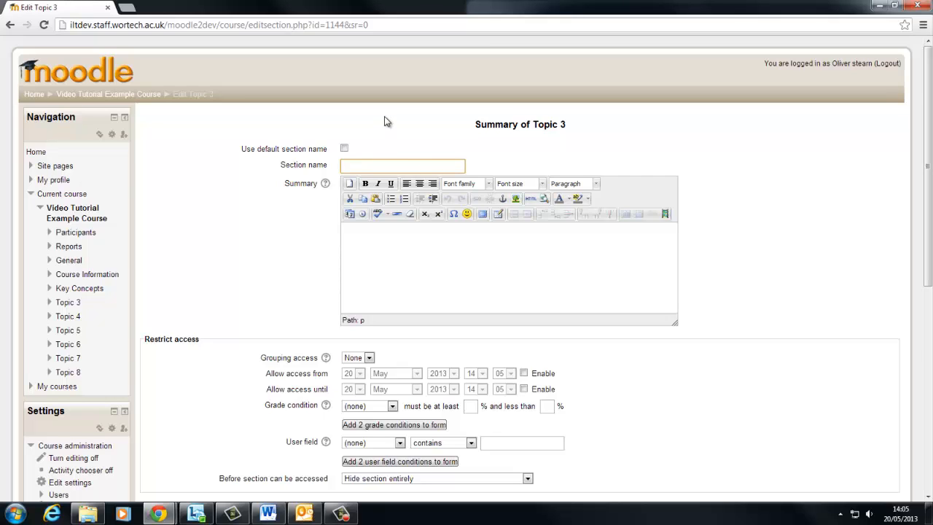
pyautogui.write('Wiki Project')
pyautogui.click(422, 264)
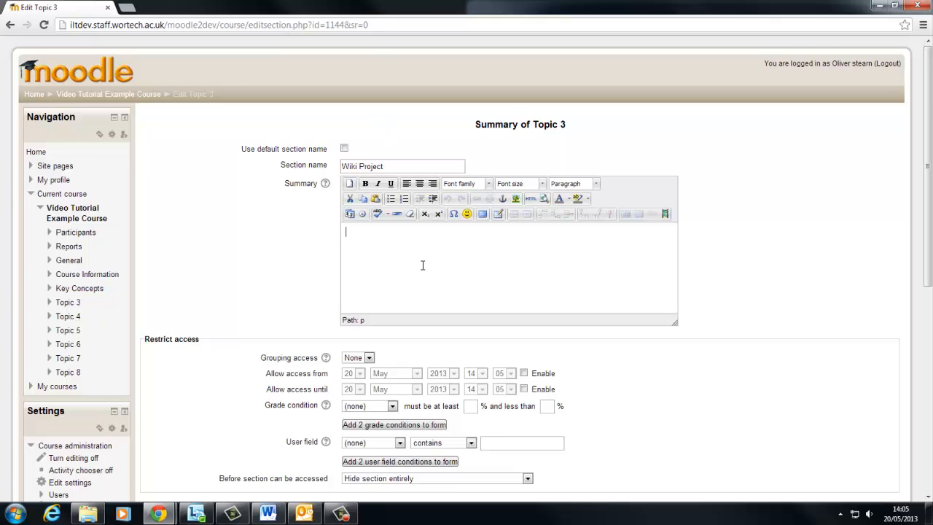
pyautogui.scroll(-5, 423, 277)
pyautogui.click(378, 221)
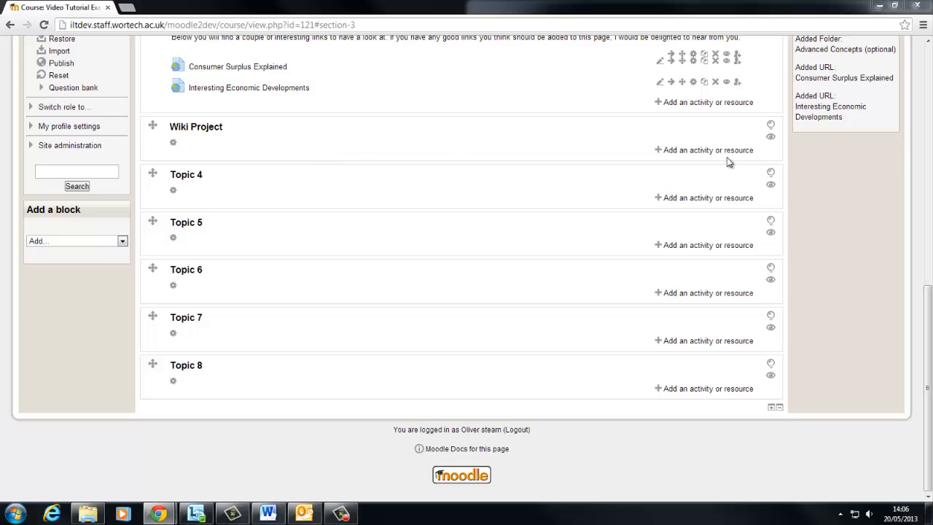
# Step: Add a label to the Wiki Project section with the pasted instructions about the two groups, wiki judging and 19th July reward, and save it
pyautogui.click(668, 150)
pyautogui.scroll(-5, 410, 281)
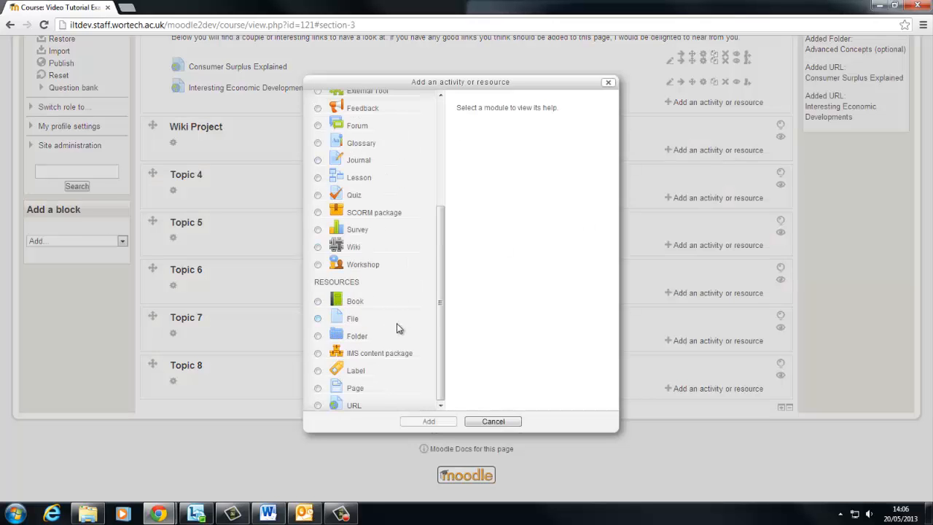
pyautogui.click(318, 371)
pyautogui.click(424, 422)
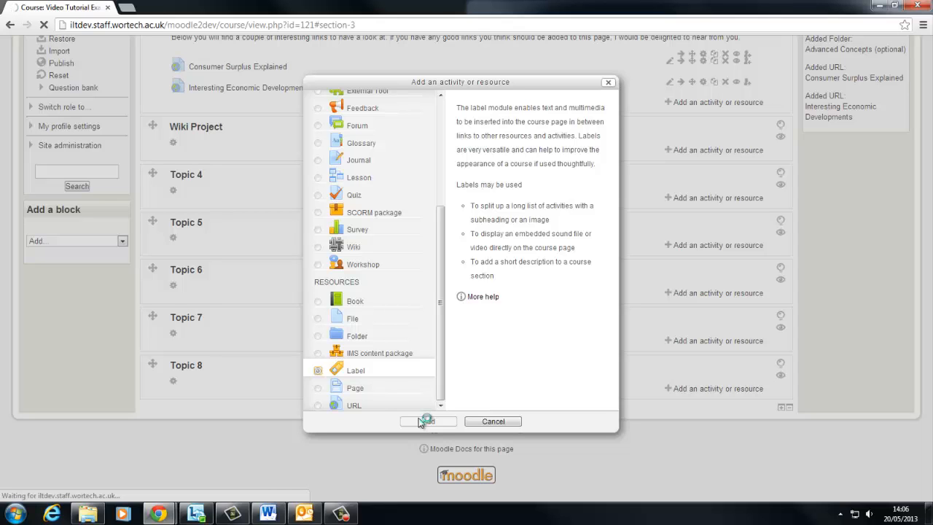
pyautogui.hotkey('ctrl', 'v')
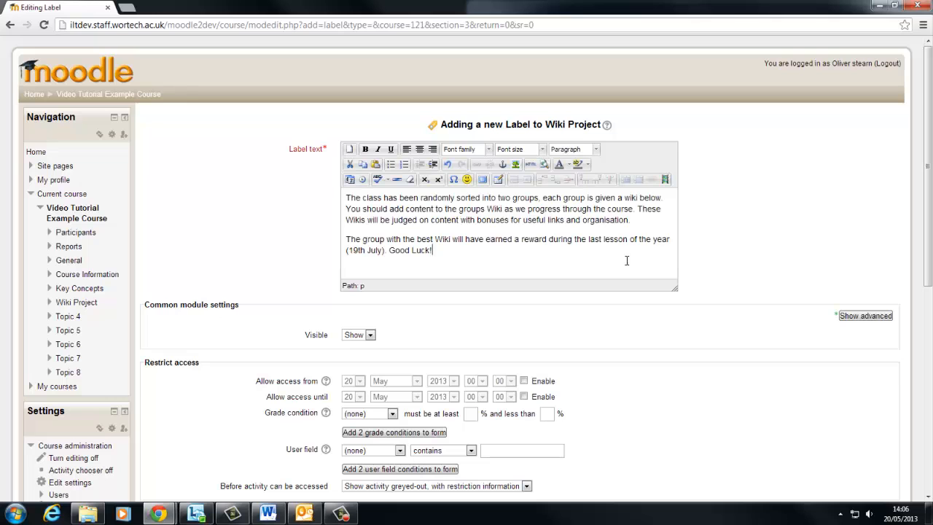
pyautogui.scroll(-5, 496, 280)
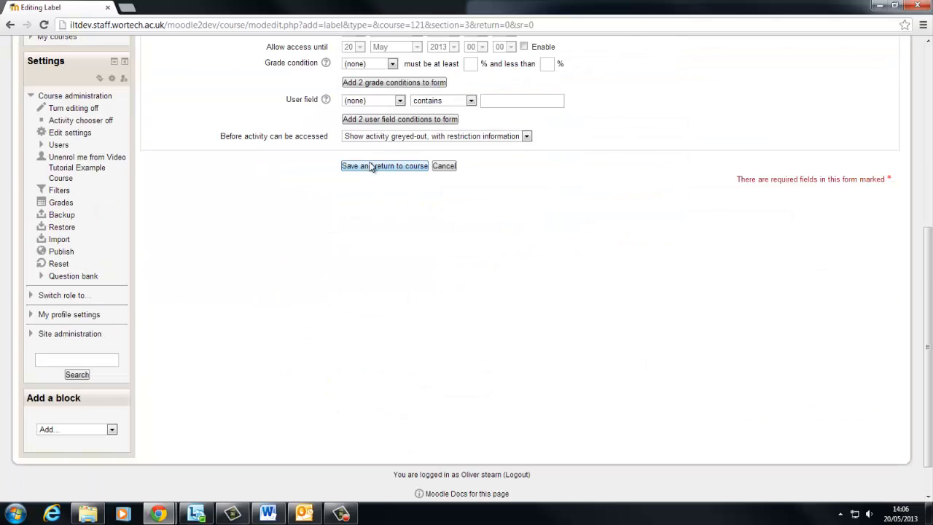
pyautogui.click(371, 165)
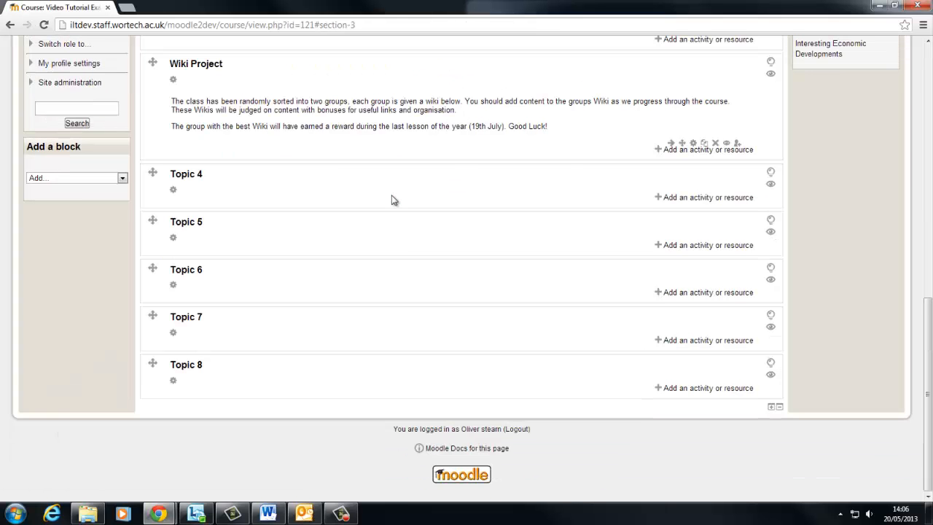
pyautogui.scroll(1, 391, 241)
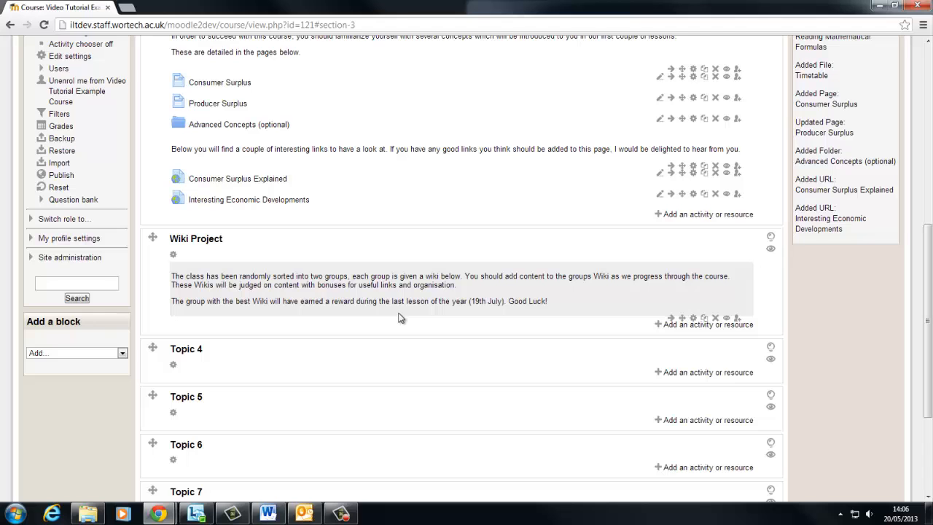
pyautogui.scroll(1, 399, 318)
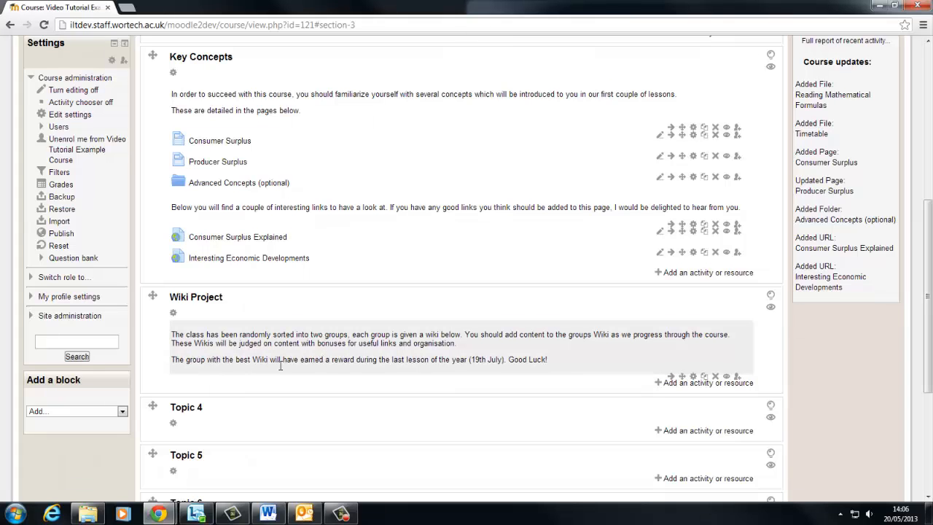
pyautogui.moveTo(514, 360); pyautogui.dragTo(445, 356)
pyautogui.click(449, 360)
pyautogui.scroll(-1, 504, 361)
pyautogui.scroll(-1, 408, 302)
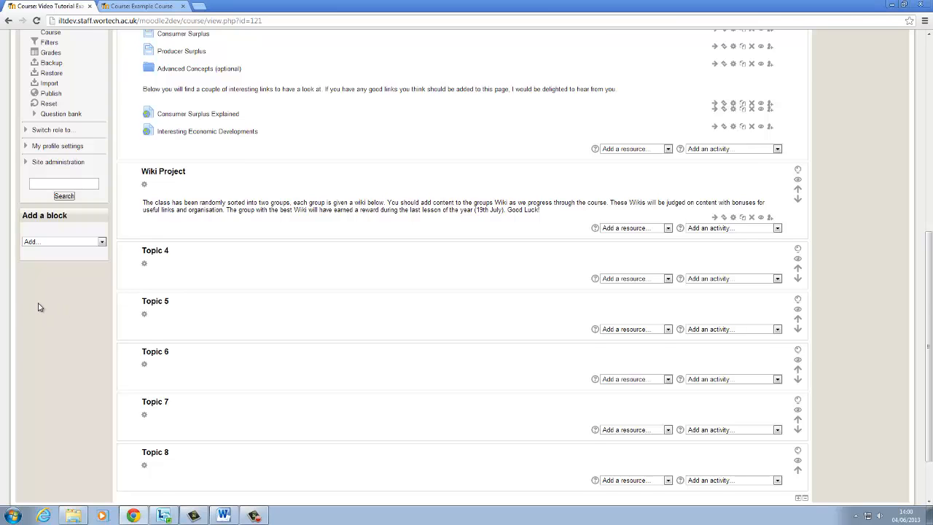
# Step: Open the list of enrolled users for the course
pyautogui.scroll(2, 39, 306)
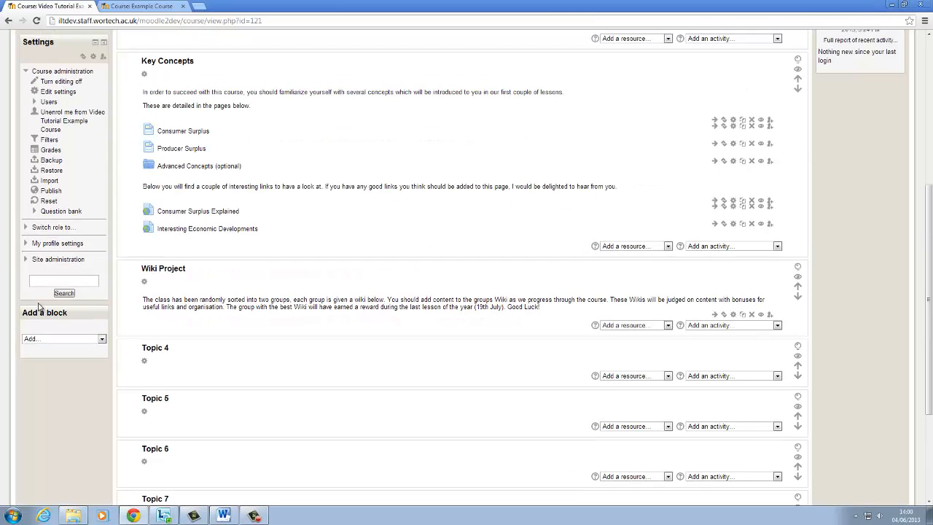
pyautogui.click(48, 102)
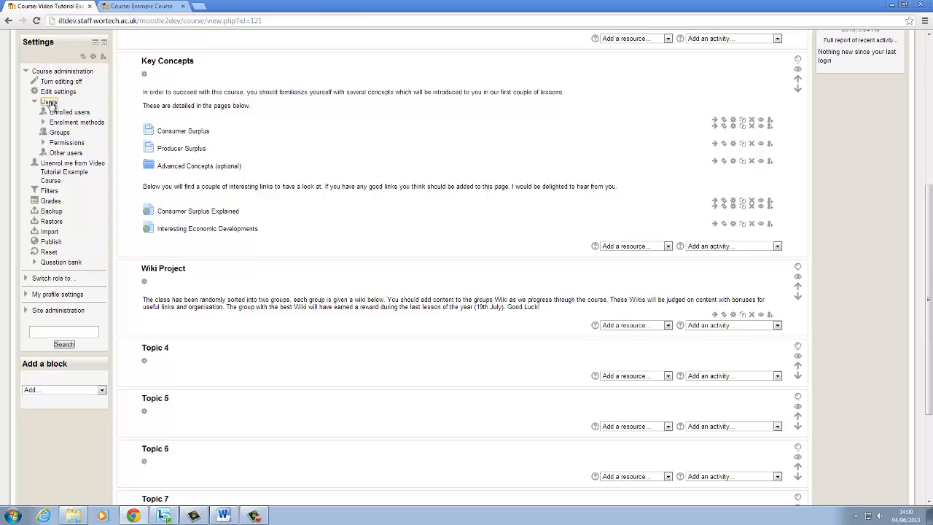
pyautogui.click(70, 114)
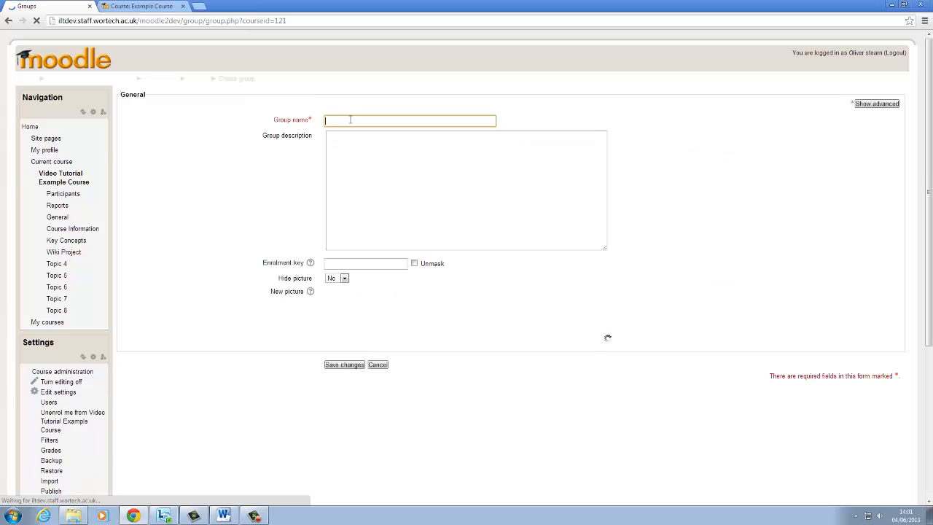
# Step: Create two course groups named "Group A" and "Group B"
pyautogui.write('Group A')
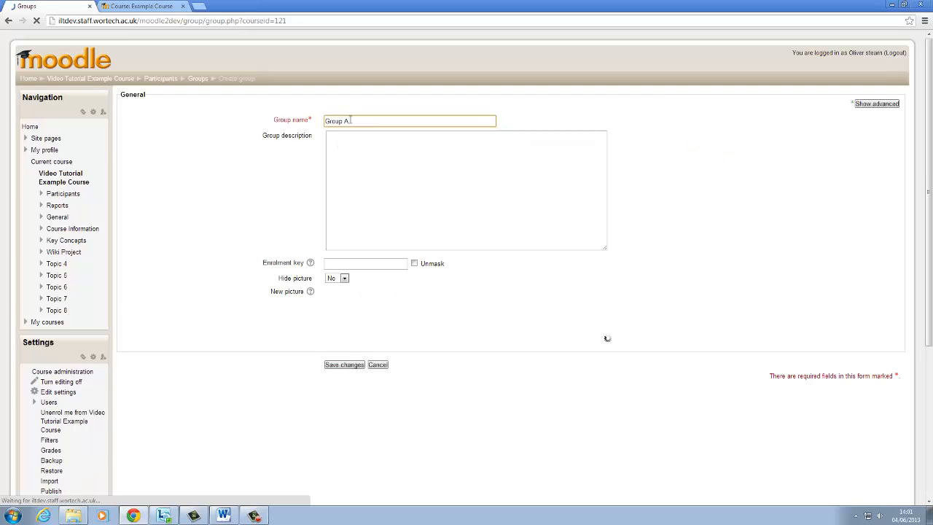
pyautogui.click(344, 364)
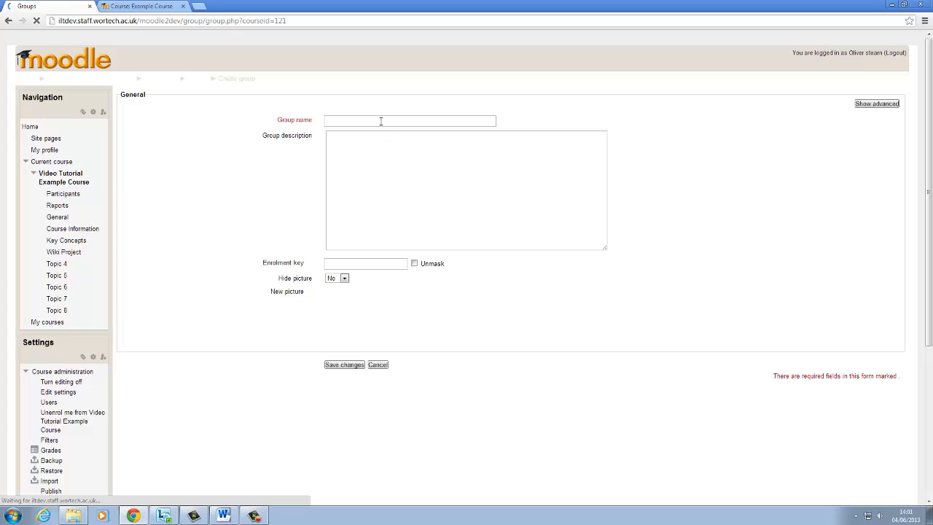
pyautogui.click(380, 120)
pyautogui.write('Group B')
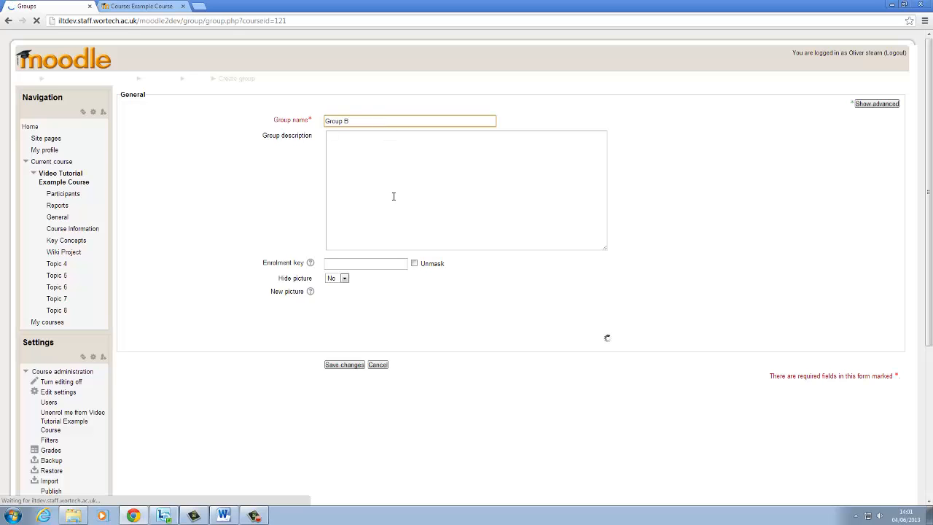
pyautogui.click(343, 365)
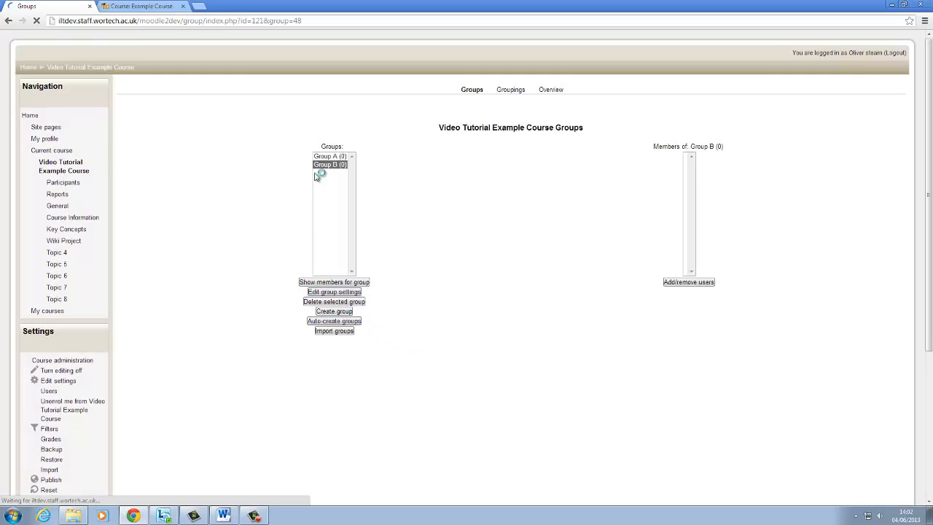
# Step: Open the page for adding and removing members of Group A
pyautogui.click(328, 168)
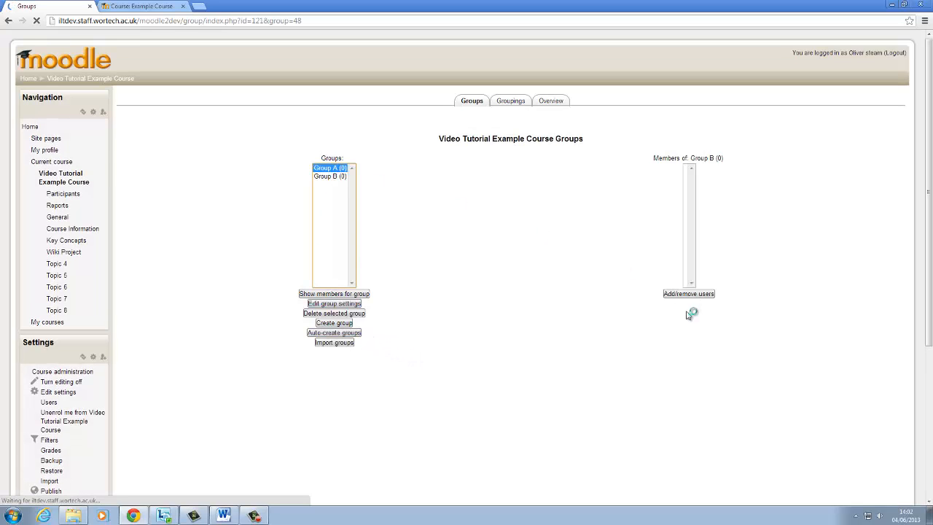
pyautogui.click(702, 295)
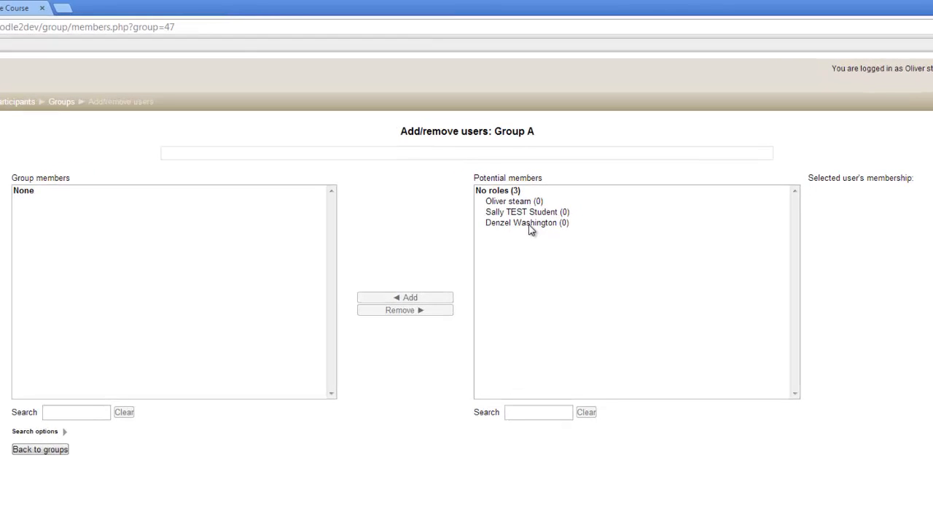
pyautogui.click(531, 223)
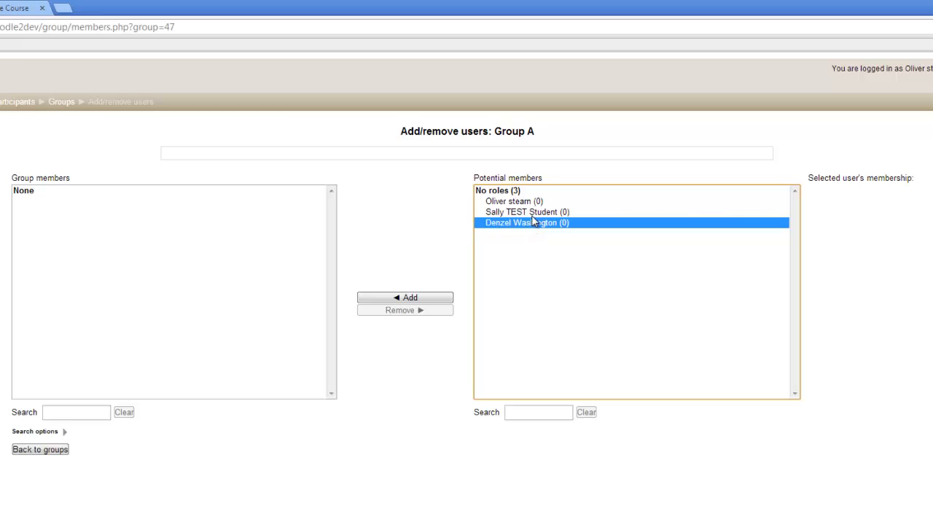
pyautogui.moveTo(532, 221); pyautogui.dragTo(532, 203)
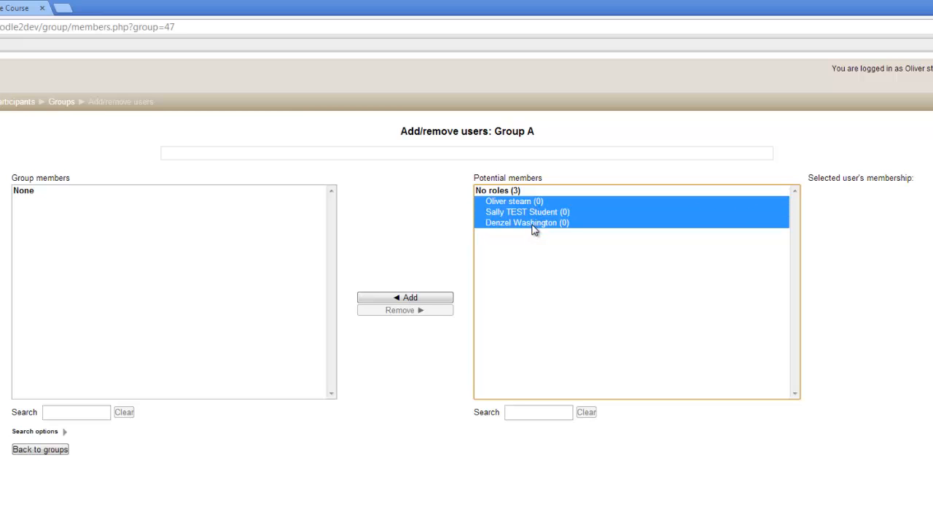
pyautogui.keyDown('ctrl'); pyautogui.click(532, 225); pyautogui.keyUp('ctrl')
pyautogui.keyDown('ctrl'); pyautogui.click(532, 212); pyautogui.keyUp('ctrl')
pyautogui.keyDown('ctrl'); pyautogui.click(533, 203); pyautogui.keyUp('ctrl')
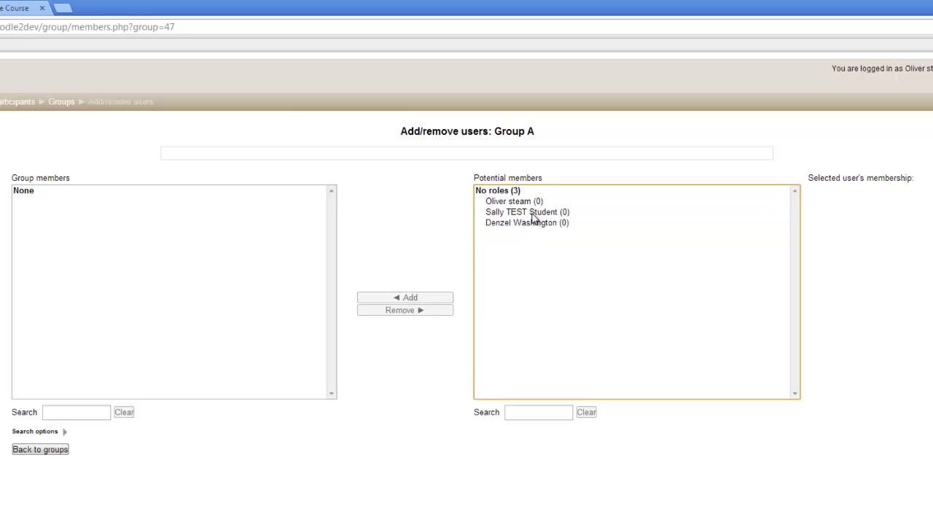
# Step: Add the test student to Group A and return to the groups overview
pyautogui.click(532, 213)
pyautogui.click(408, 298)
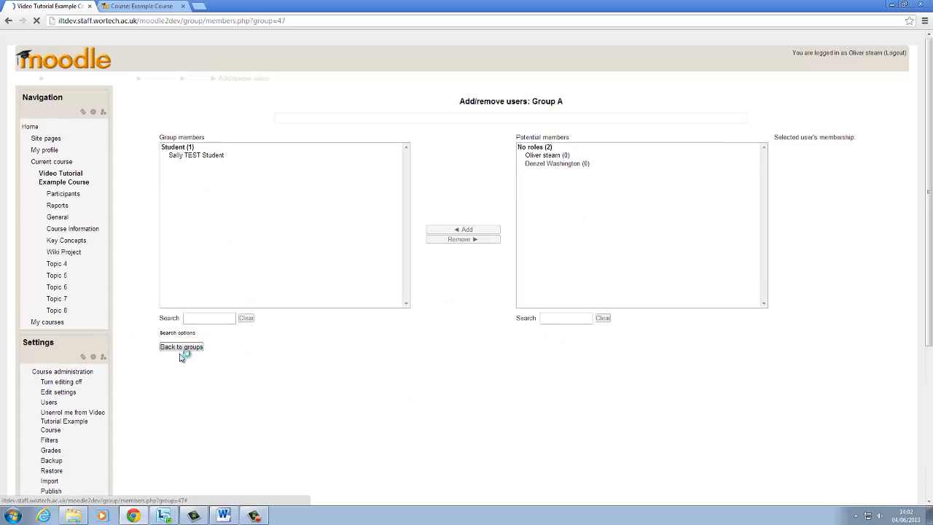
pyautogui.click(183, 349)
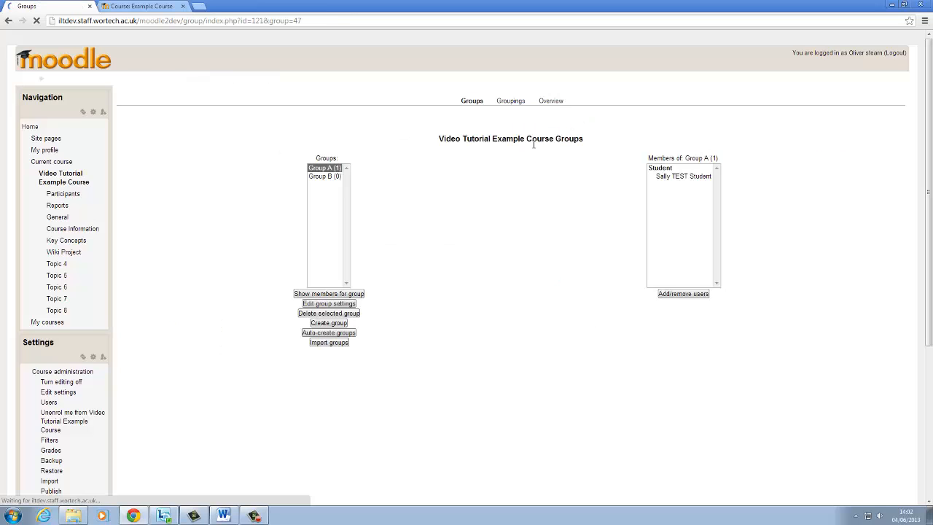
# Step: Add the last listed potential member, who has no group yet, to Group B
pyautogui.click(332, 177)
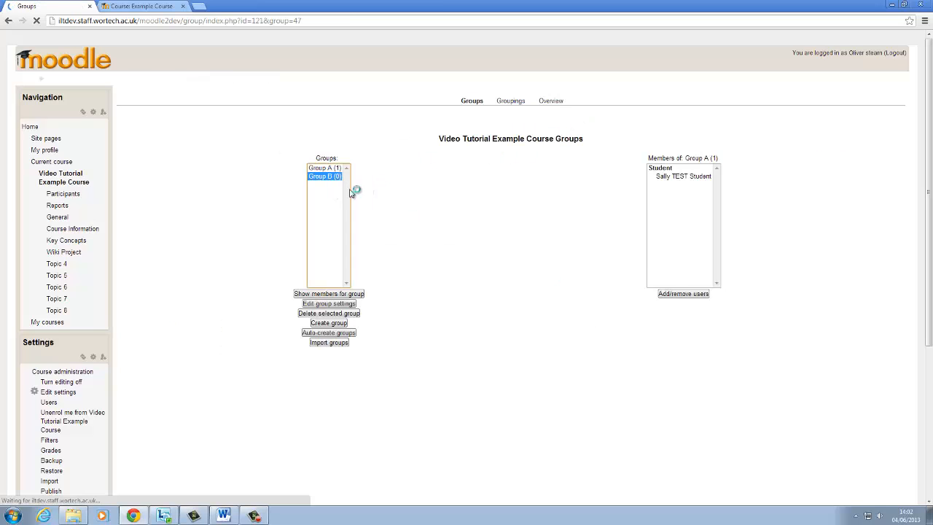
pyautogui.click(691, 295)
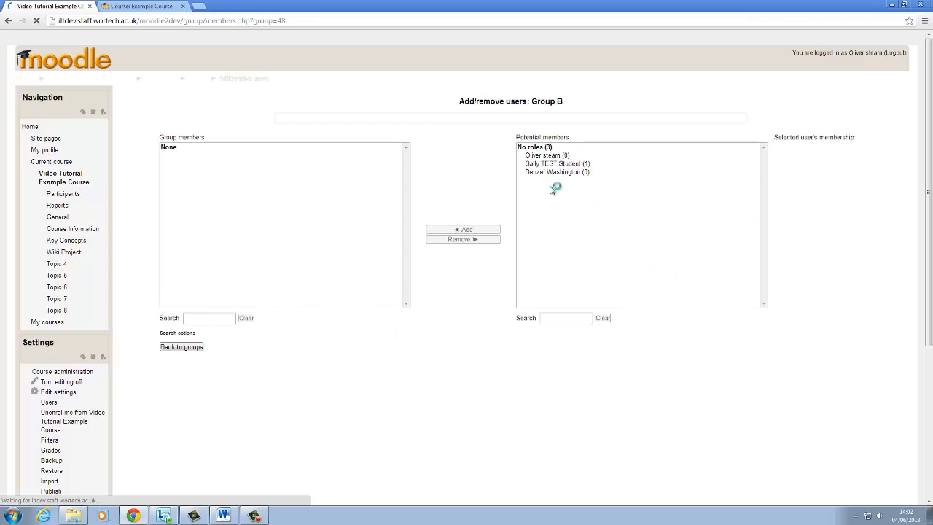
pyautogui.click(555, 173)
pyautogui.click(475, 230)
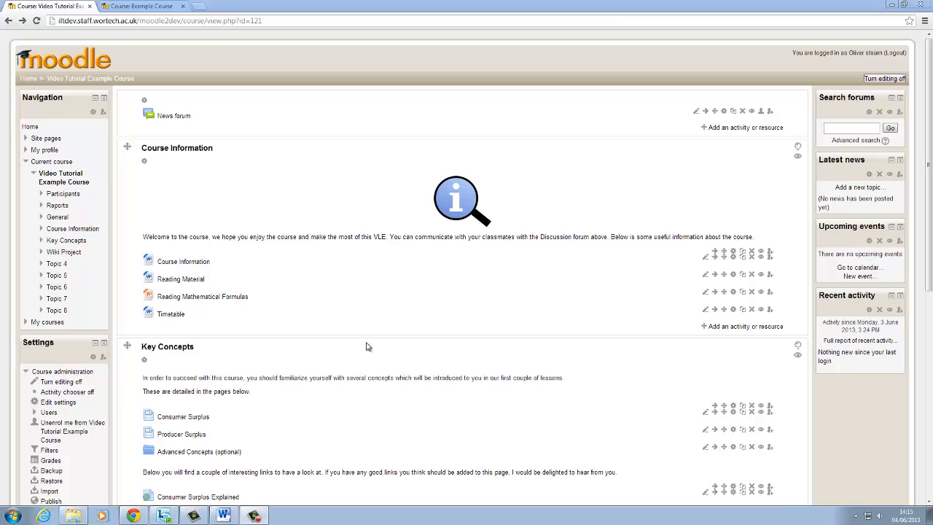
# Step: Start a new Wiki activity in the Wiki Project section of the course
pyautogui.scroll(-3, 367, 347)
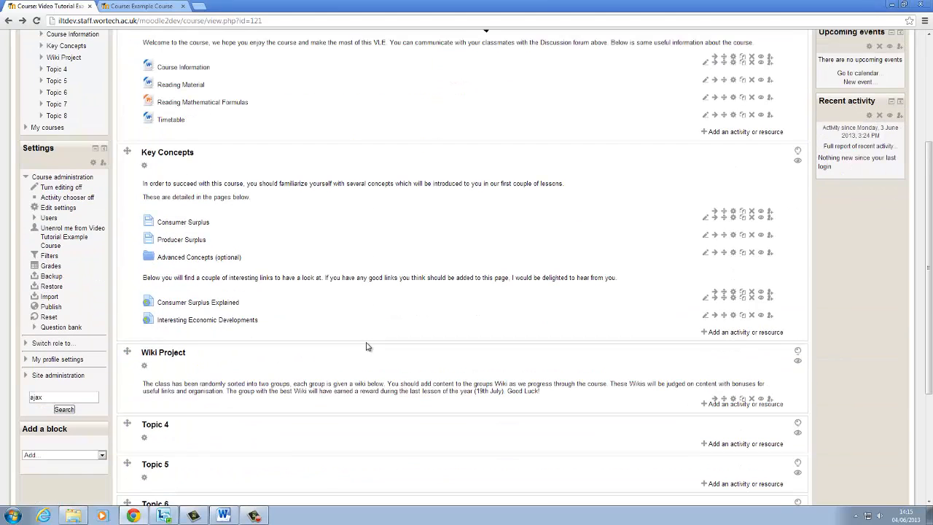
pyautogui.click(757, 405)
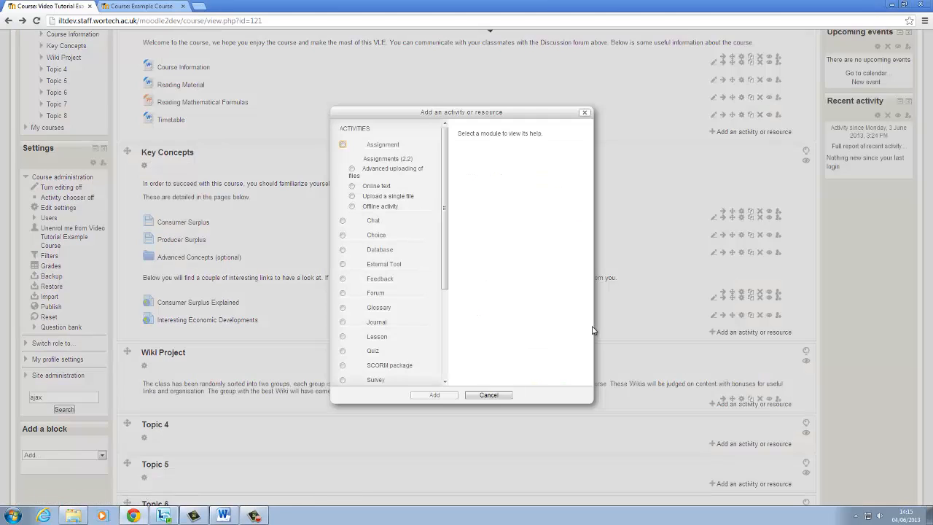
pyautogui.scroll(-3, 437, 313)
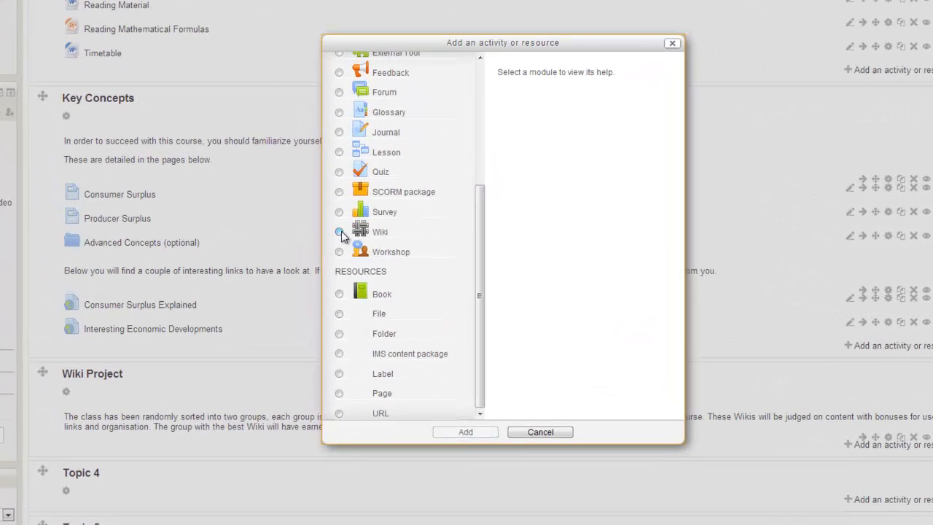
pyautogui.click(340, 232)
pyautogui.click(466, 432)
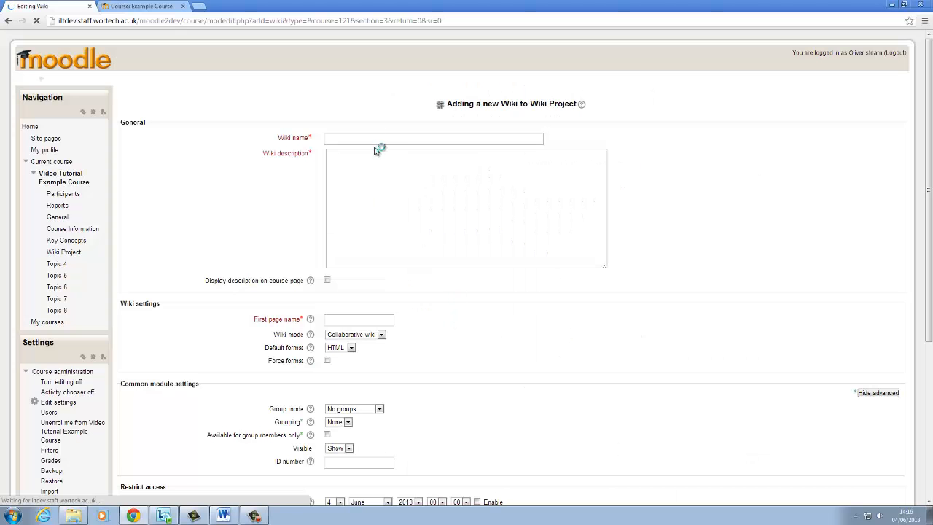
# Step: Name the wiki "Group Wiki" and paste the description "This is a group project, if you have any questions please email:"
pyautogui.click(378, 138)
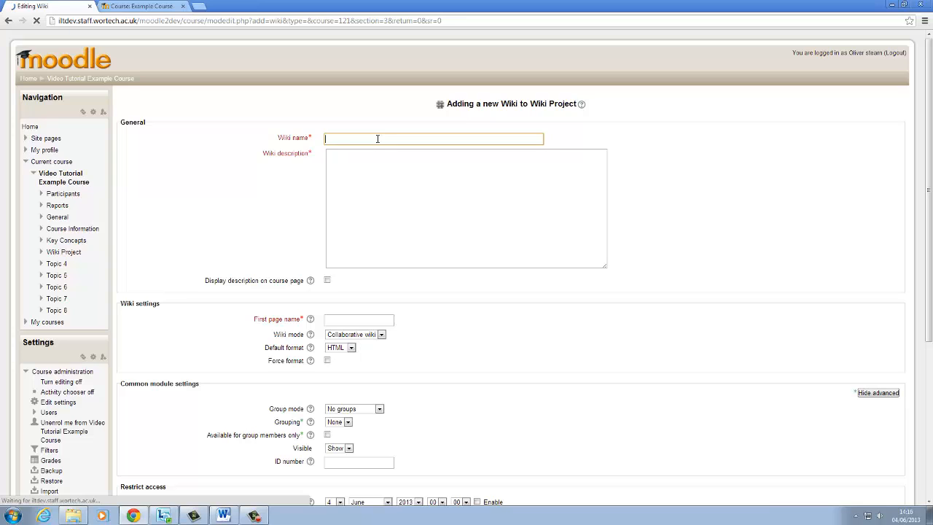
pyautogui.write('~Group W')
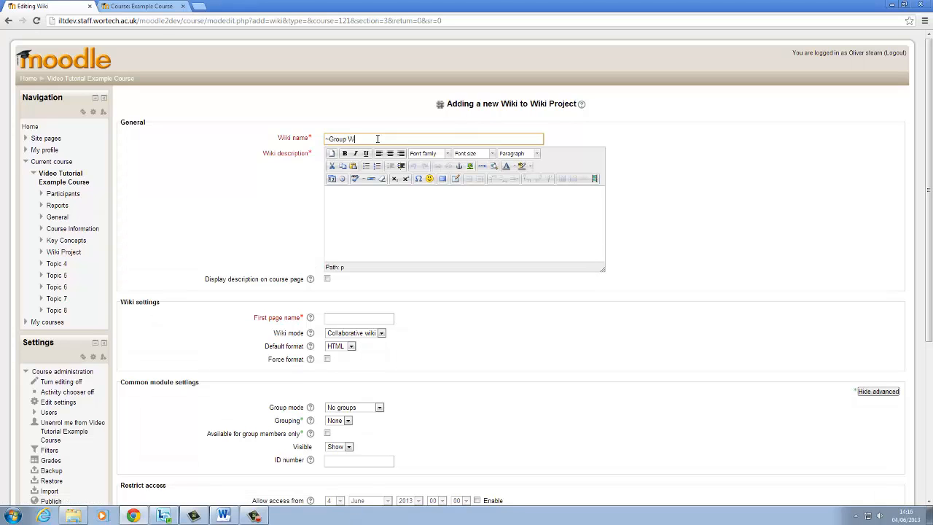
pyautogui.write('iki')
pyautogui.click(330, 139)
pyautogui.press('BackSpace')
pyautogui.click(366, 253)
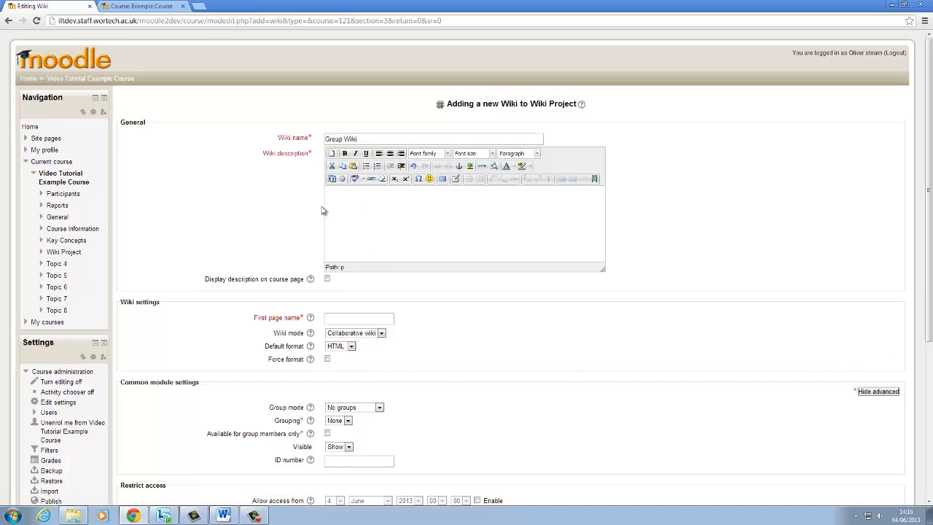
pyautogui.write('This is a group project, if you have any questions please email:')
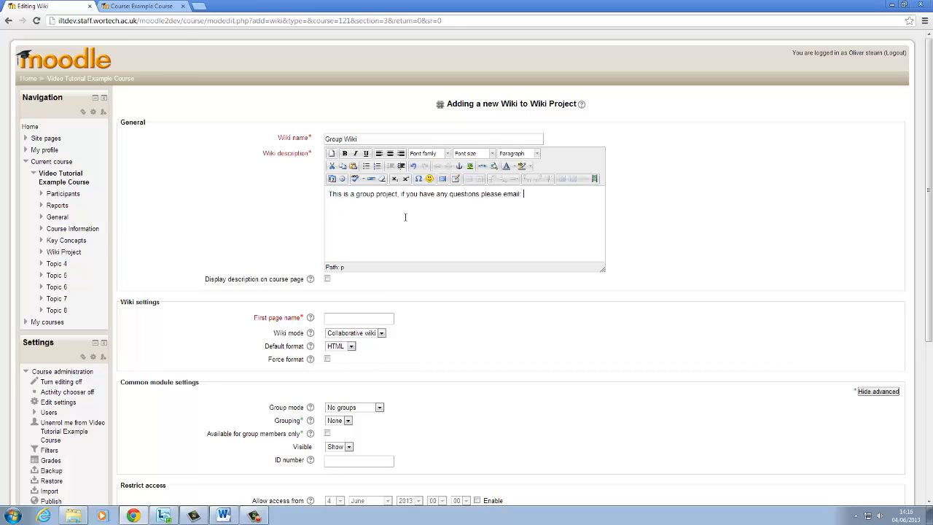
# Step: Set the wiki's first page name to "Producer Surplus"
pyautogui.click(370, 319)
pyautogui.scroll(-2, 375, 323)
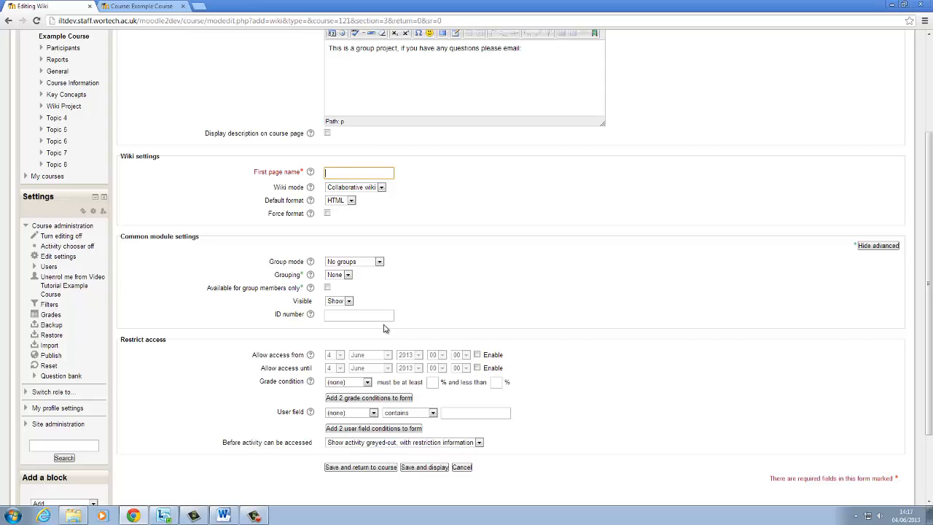
pyautogui.write('Producer ')
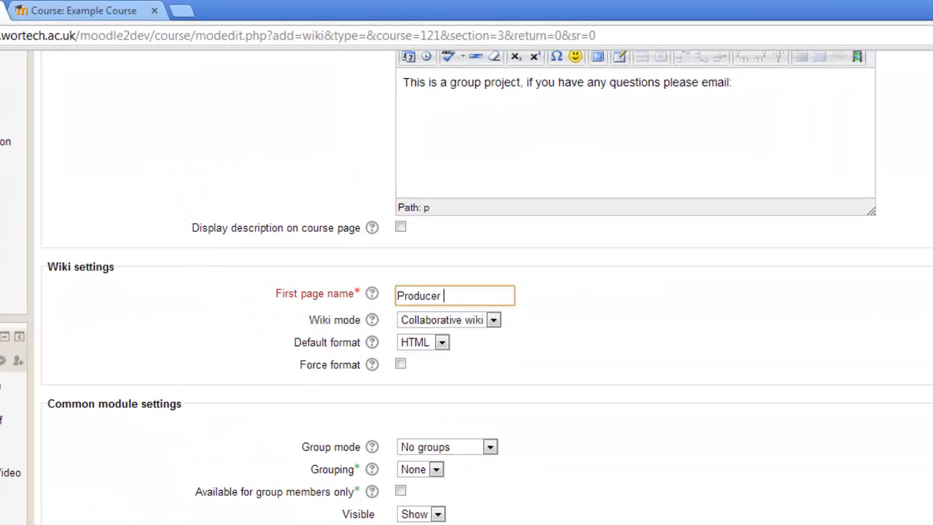
pyautogui.write('Surplus')
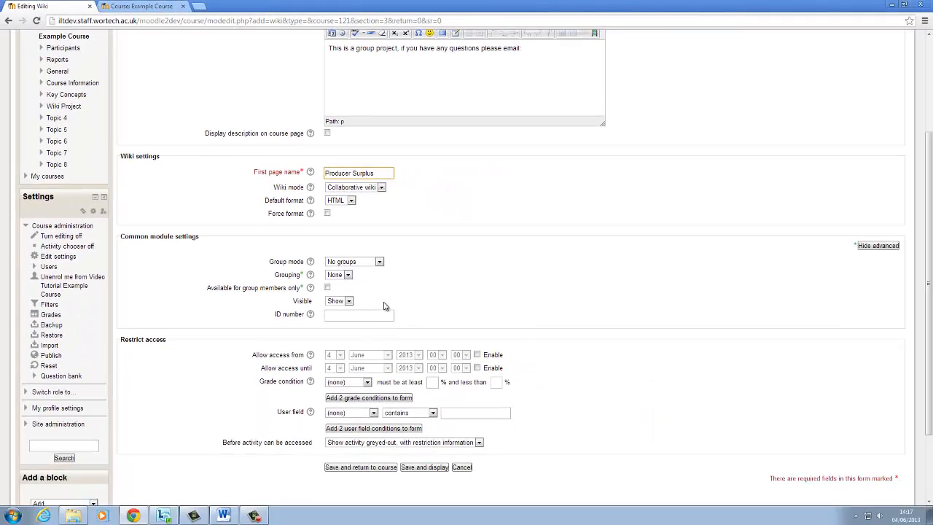
pyautogui.click(220, 185)
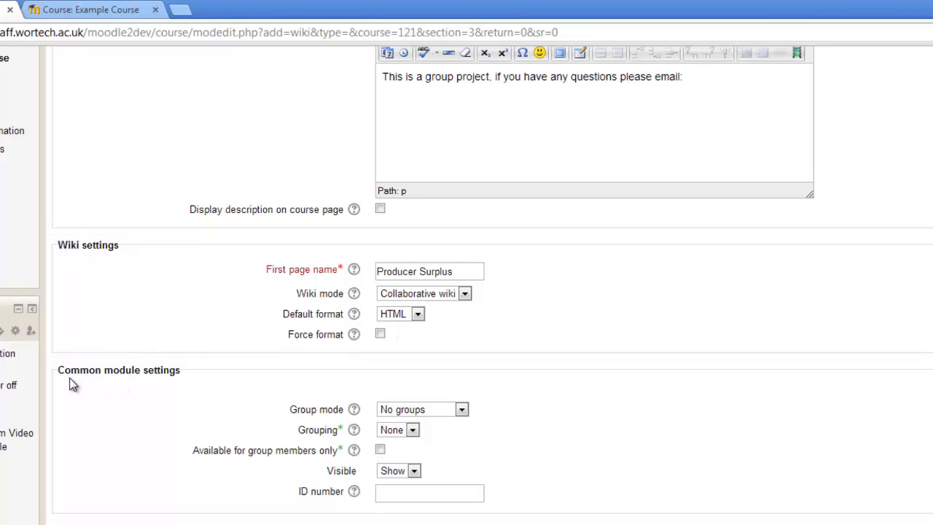
# Step: Set the wiki's group mode to Separate groups with grouping None, and make it available for group members only
pyautogui.click(461, 410)
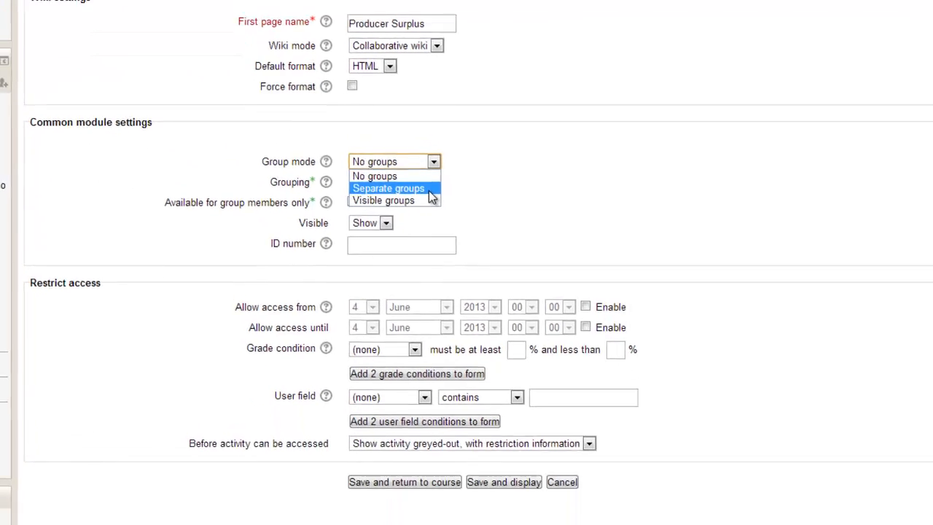
pyautogui.click(455, 436)
pyautogui.click(363, 175)
pyautogui.click(362, 185)
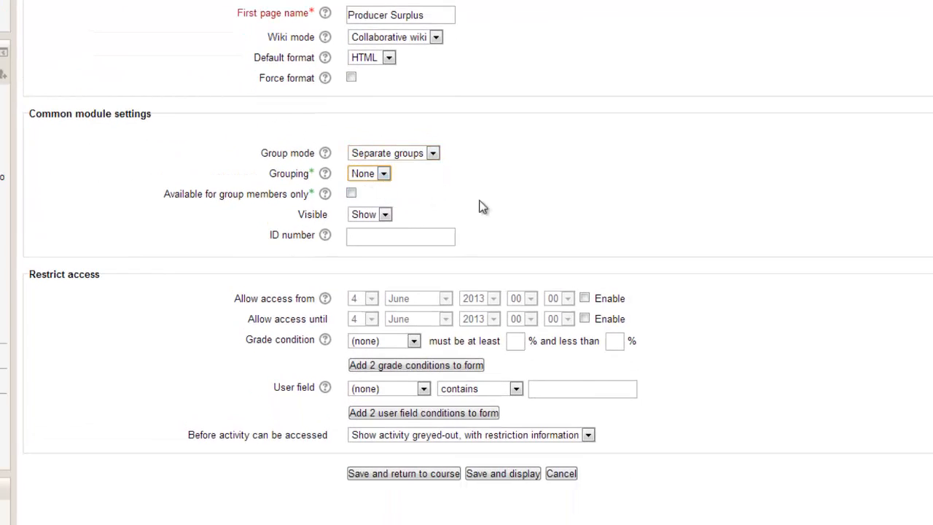
pyautogui.click(351, 194)
# Step: Save the new wiki activity and return to the course page
pyautogui.scroll(-2, 494, 207)
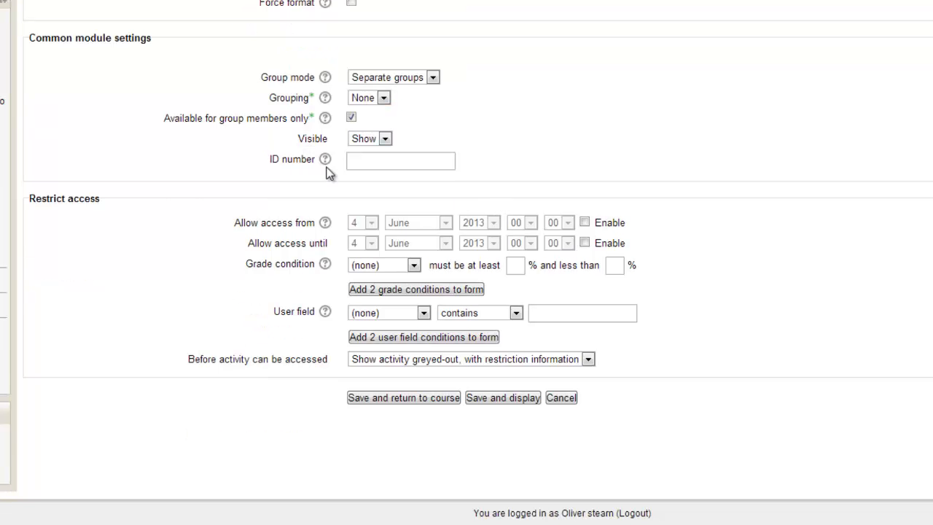
pyautogui.scroll(-2, 539, 183)
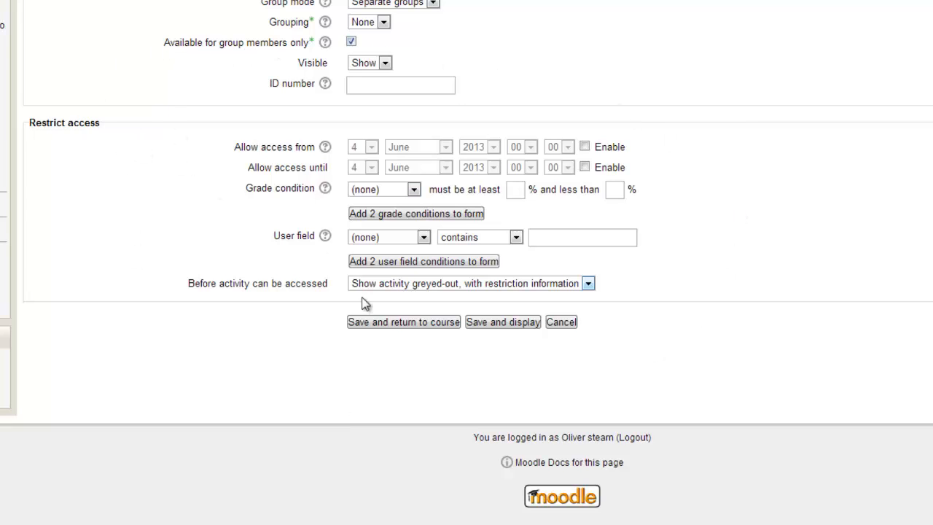
pyautogui.click(390, 322)
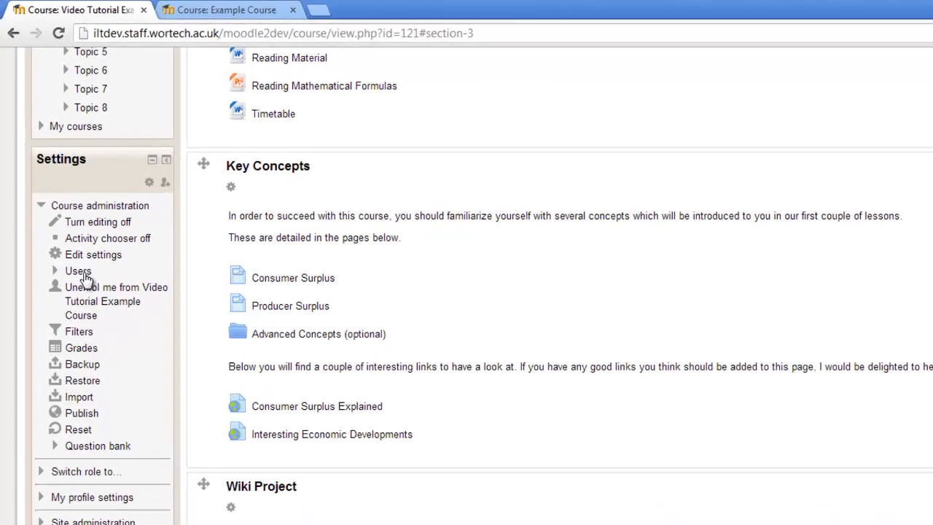
# Step: Log in as the enrolled student who belongs to Group B and open the Video Tutorial Example Course
pyautogui.click(83, 274)
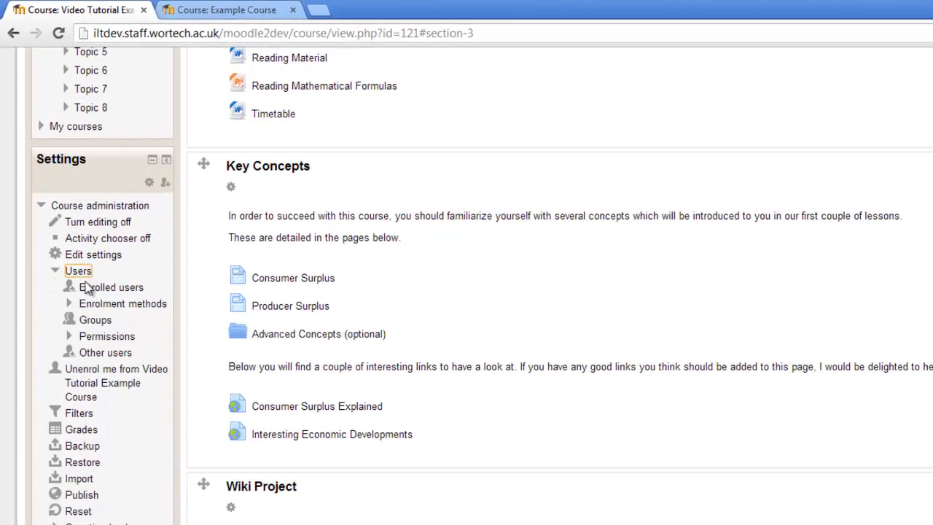
pyautogui.click(85, 290)
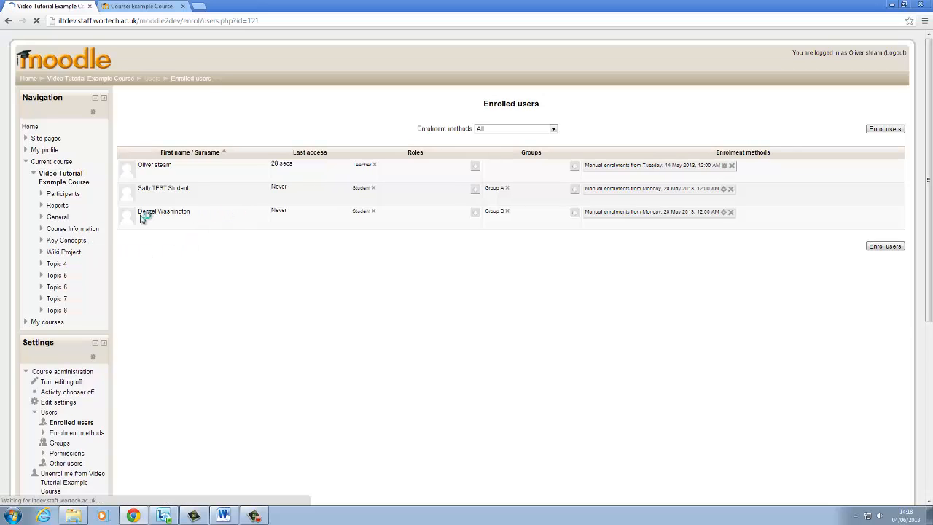
pyautogui.click(129, 217)
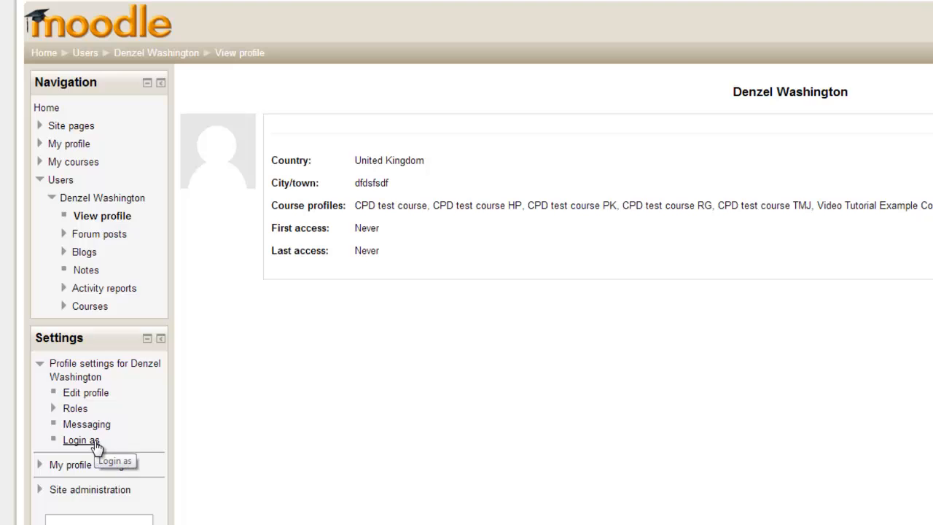
pyautogui.click(94, 442)
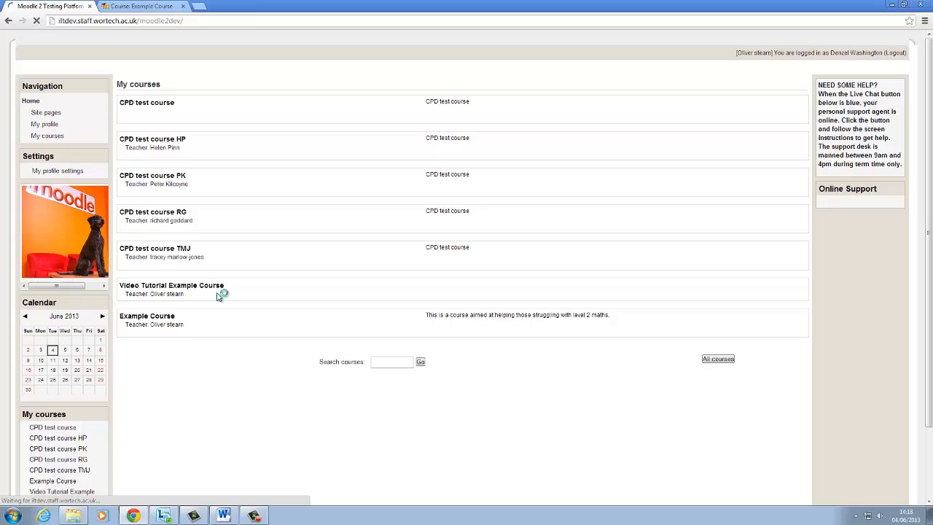
pyautogui.click(217, 288)
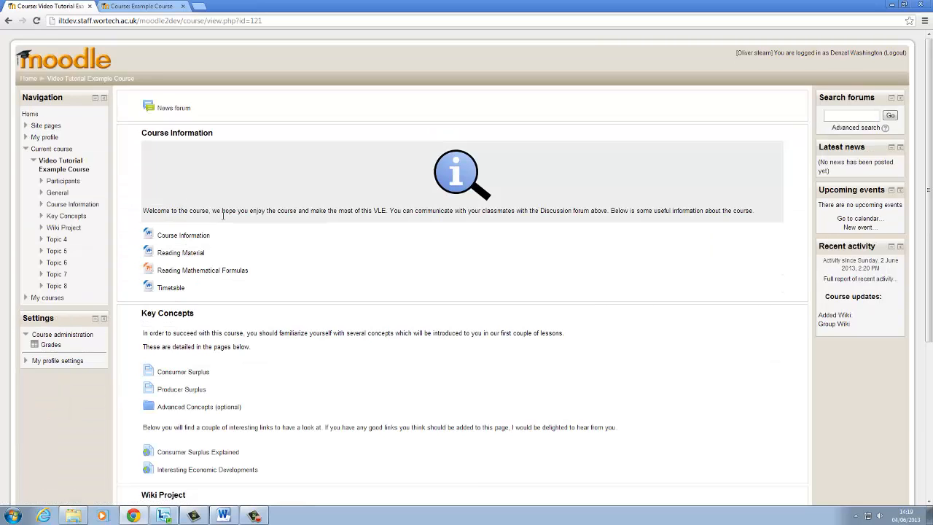
# Step: Open the Group Wiki in the Wiki Project section and create its first page, "Producer Surplus", in HTML format
pyautogui.scroll(-4, 339, 306)
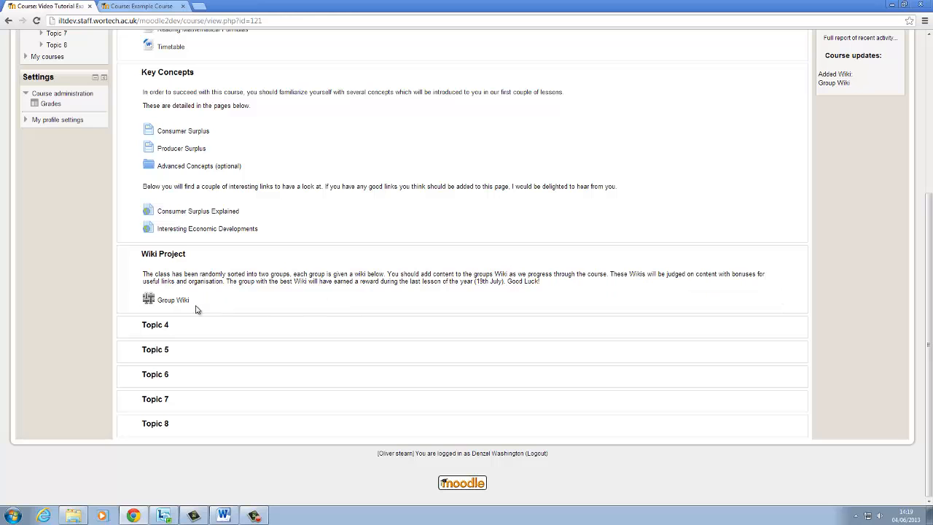
pyautogui.click(186, 304)
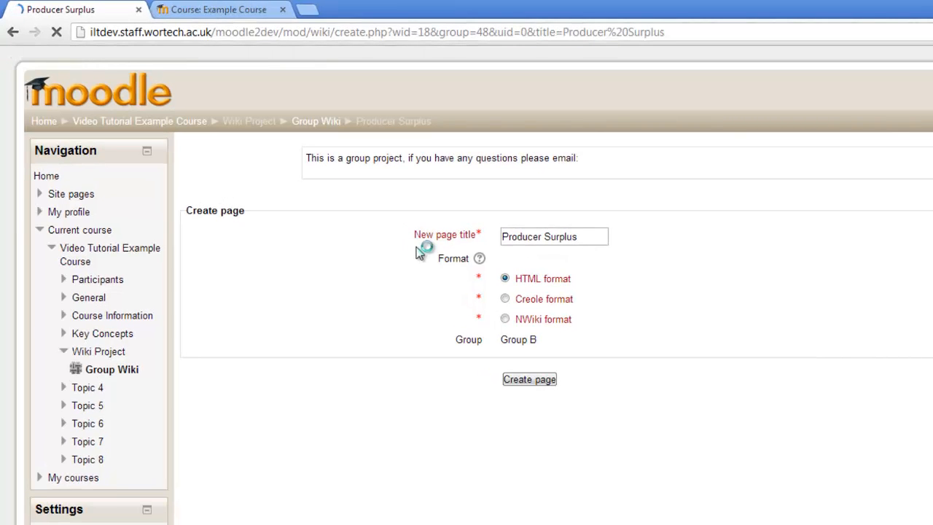
pyautogui.moveTo(508, 243); pyautogui.dragTo(610, 244)
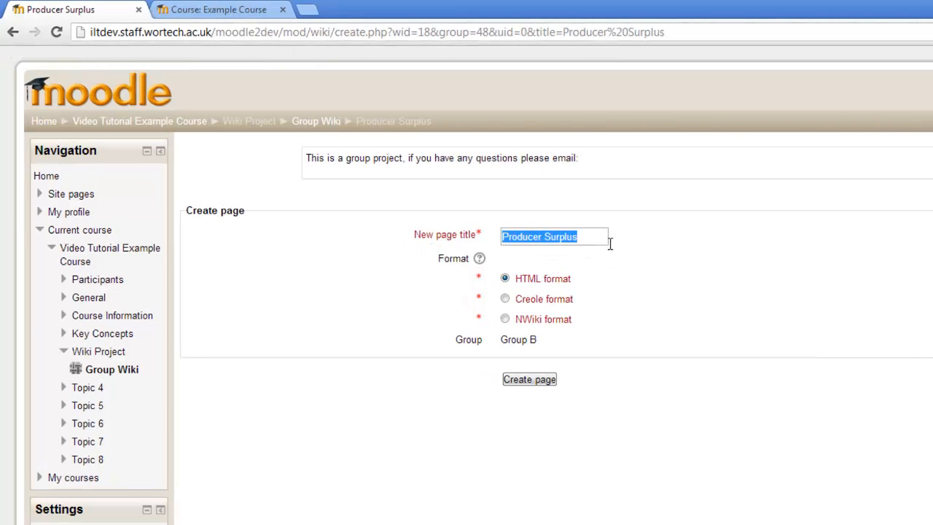
pyautogui.click(602, 244)
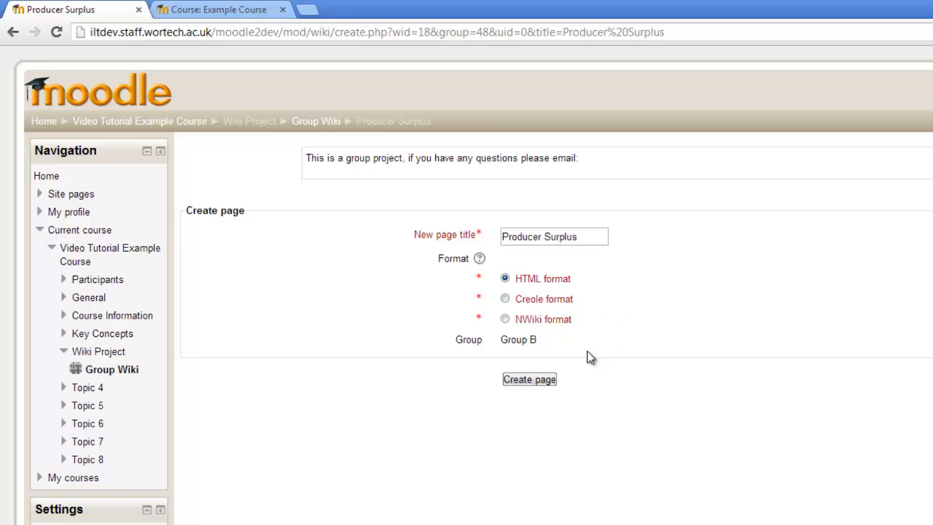
pyautogui.click(543, 379)
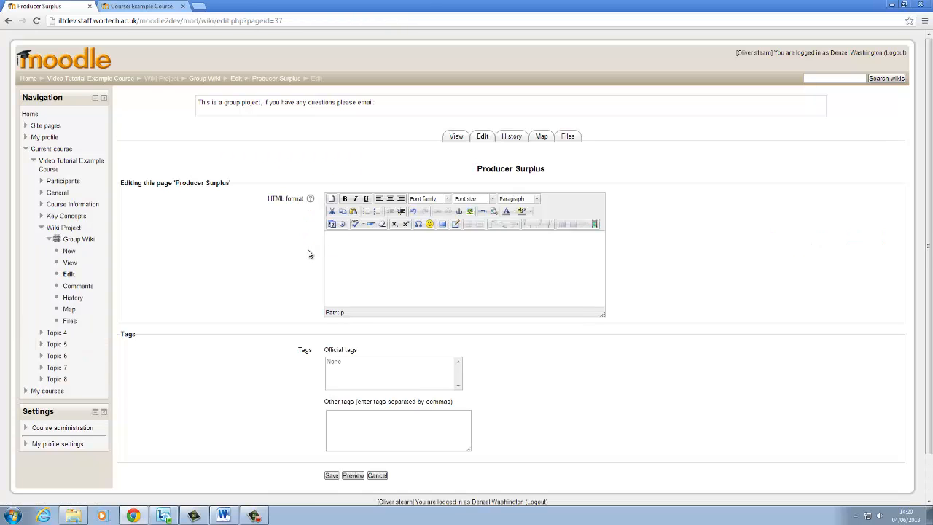
pyautogui.write('Hello, this is our group wiki')
pyautogui.write('[')
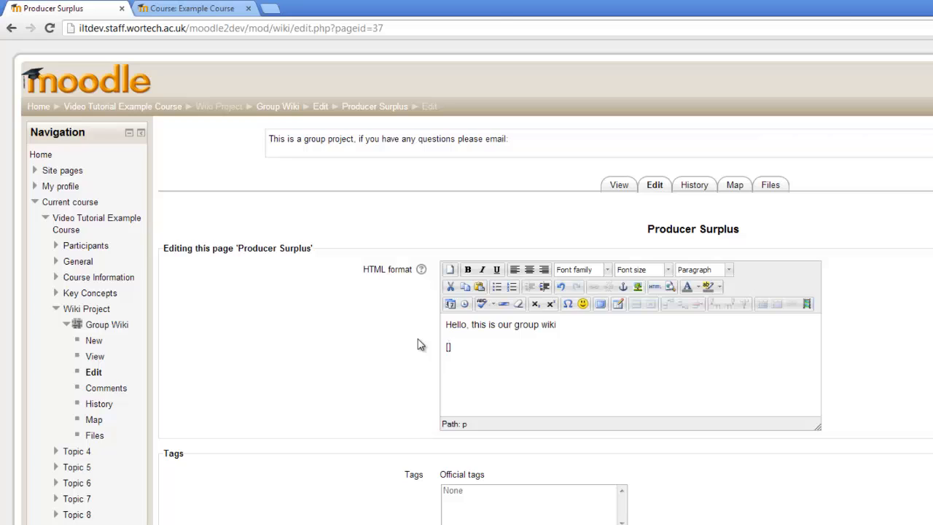
pyautogui.write('http://www.google.com')
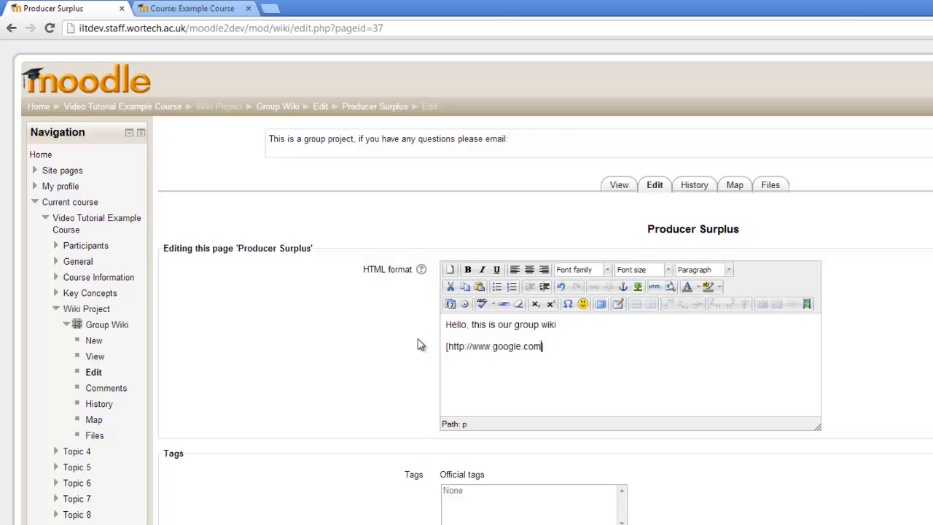
# Step: Add the wiki page link "[[page 2]]" on a new line below the web link and save the page
pyautogui.click(592, 351)
pyautogui.press('Return')
pyautogui.write('[]')
pyautogui.write('page 2')
pyautogui.write(']')
pyautogui.press('Home')
pyautogui.write('[')
pyautogui.press('Right')
pyautogui.press('Right')
pyautogui.press('Right')
pyautogui.press('Right')
pyautogui.press('Right')
pyautogui.press('Right')
pyautogui.press('Right')
pyautogui.press('Right')
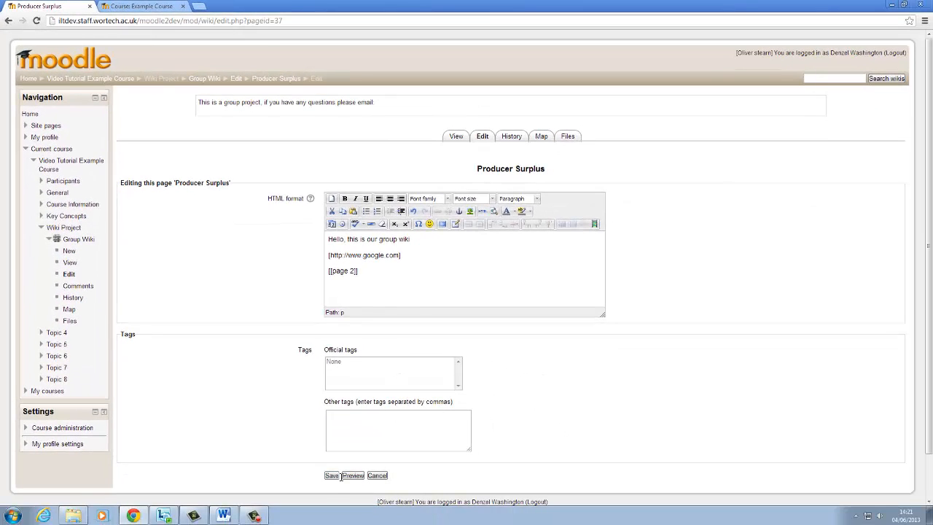
pyautogui.click(362, 521)
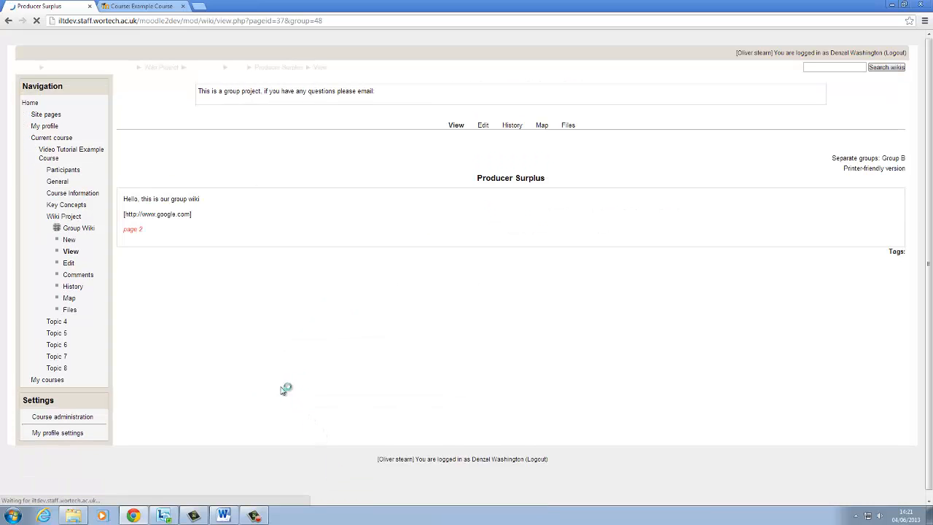
# Step: Follow the "page 2" link and create that wiki page in HTML format
pyautogui.click(133, 242)
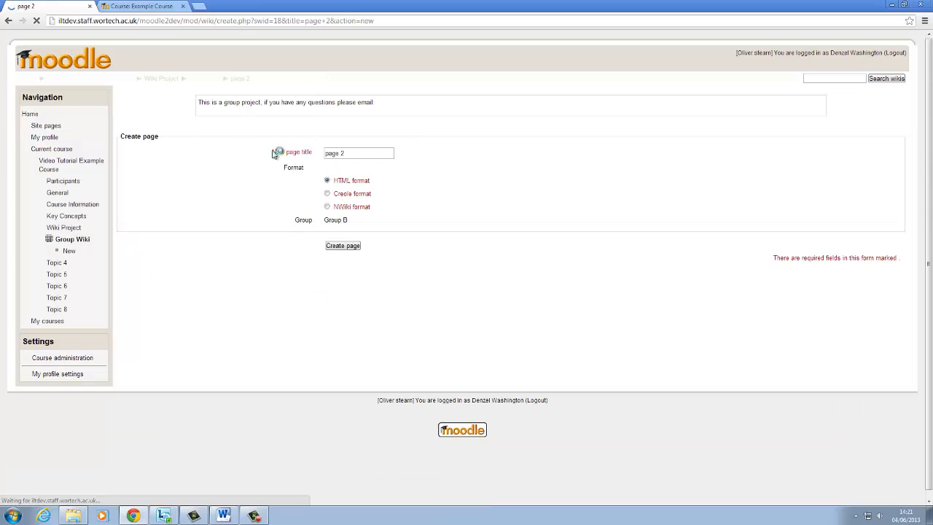
pyautogui.click(348, 247)
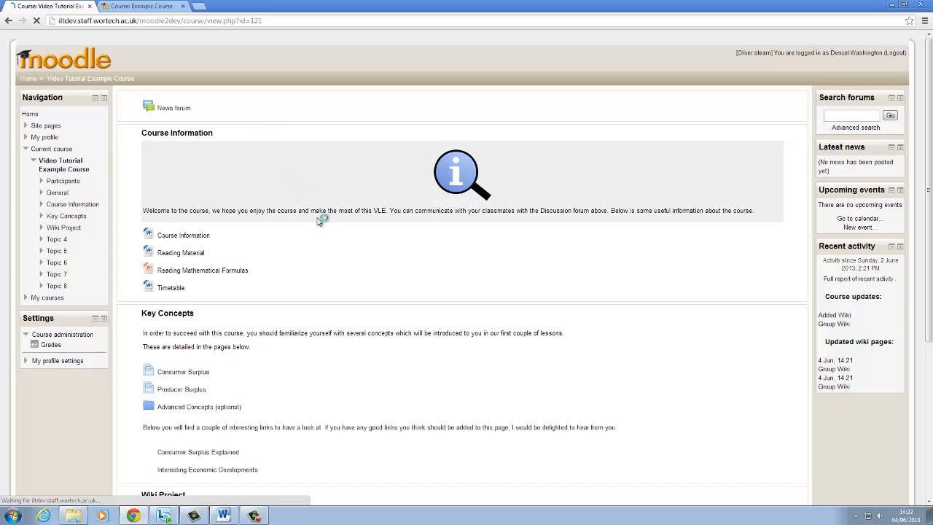
# Step: Log out of the Group B student's account from the course page
pyautogui.scroll(-3, 333, 249)
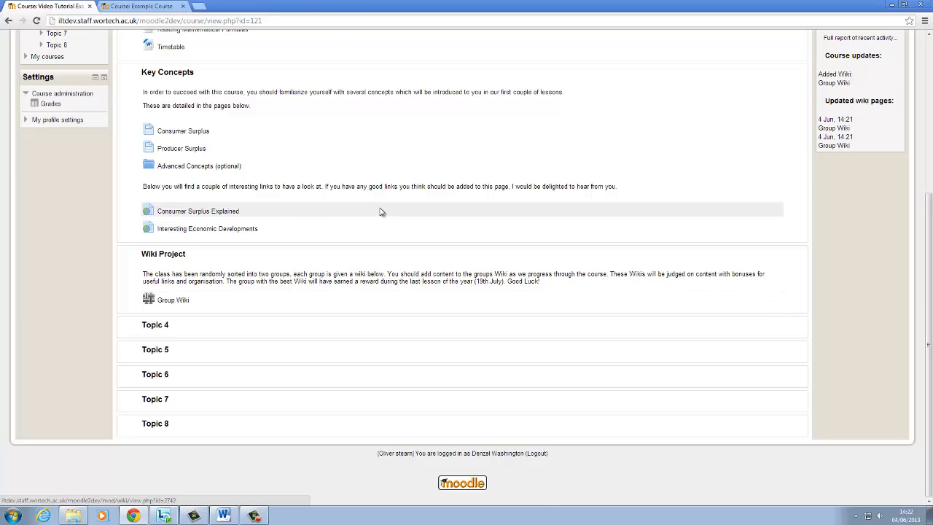
pyautogui.scroll(3, 398, 217)
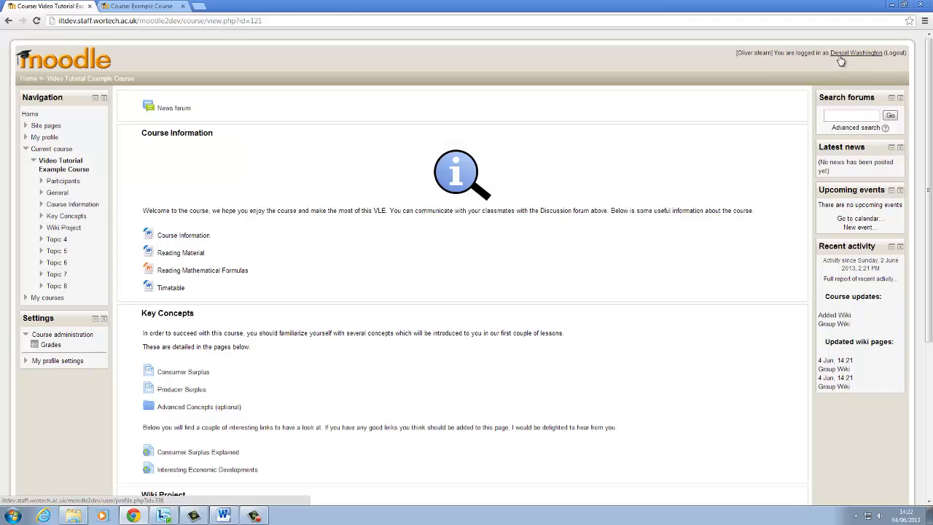
pyautogui.scroll(-1, 411, 282)
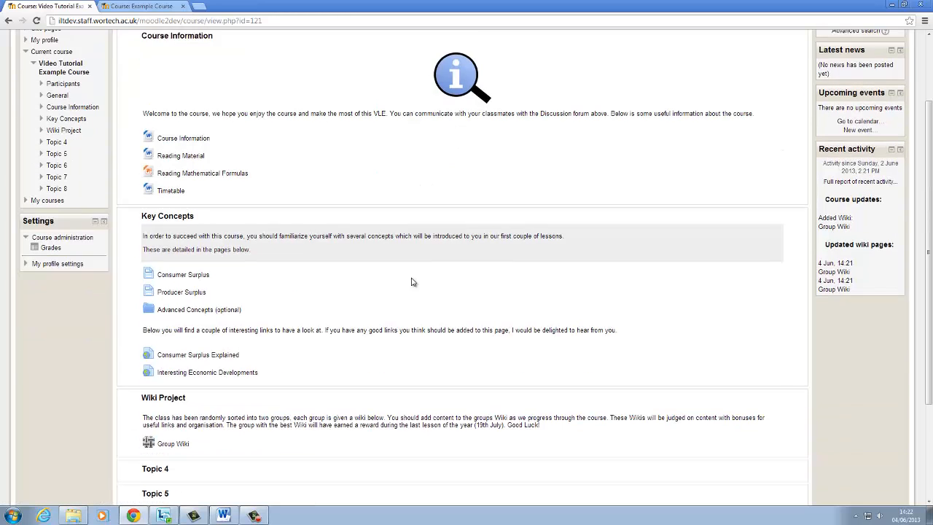
pyautogui.scroll(-1, 412, 282)
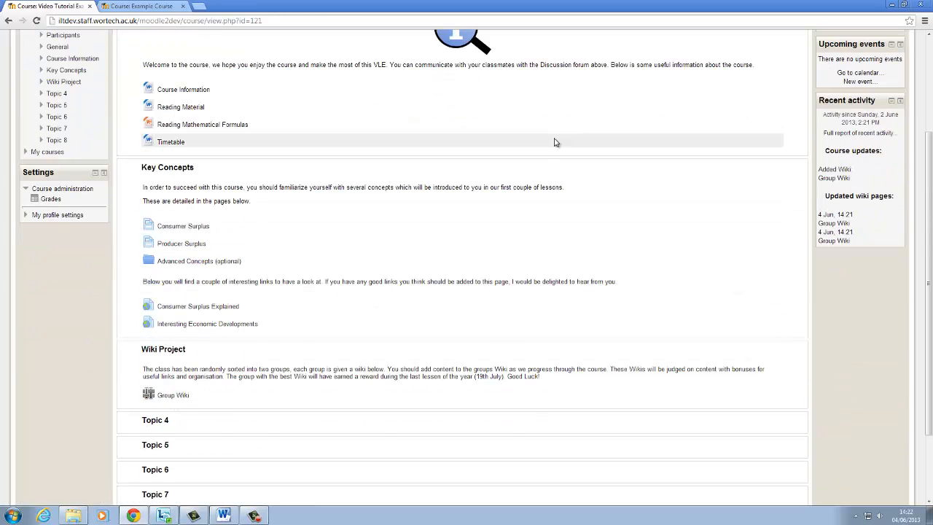
pyautogui.scroll(3, 554, 142)
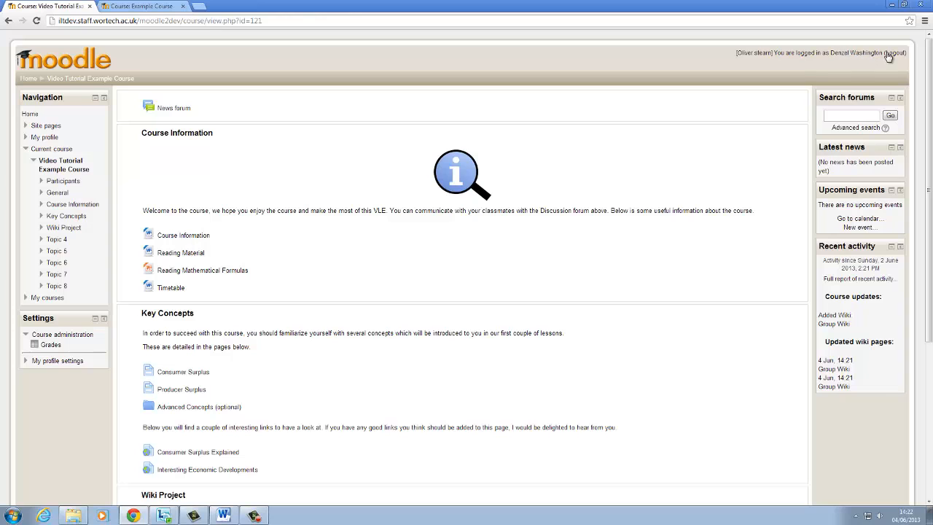
pyautogui.click(893, 54)
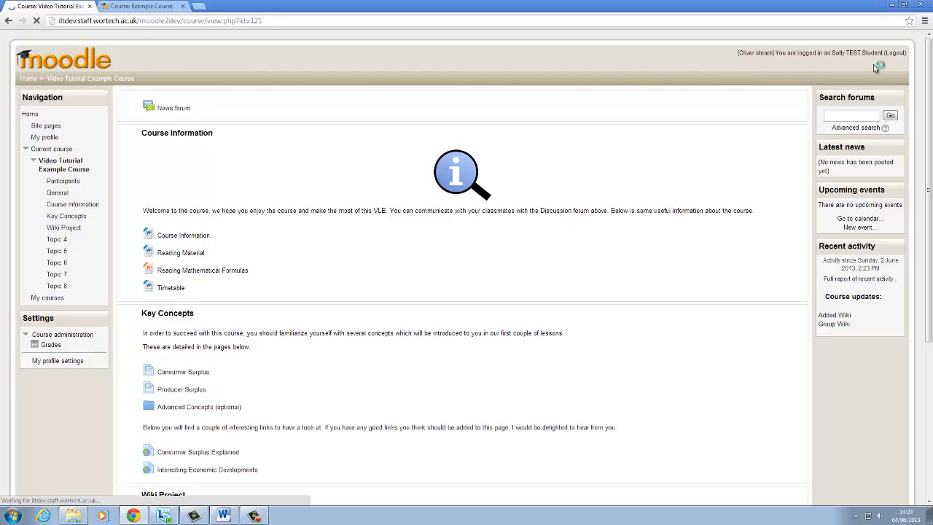
# Step: Open the Group Wiki in the Wiki Project section and create Group A's "Producer Surplus" page in HTML format
pyautogui.scroll(-3, 692, 183)
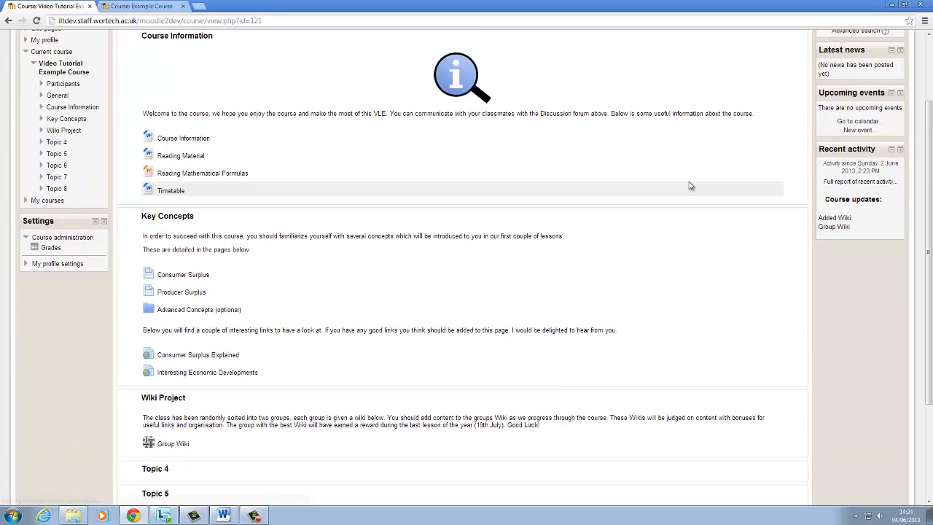
pyautogui.scroll(-5, 691, 186)
pyautogui.click(178, 300)
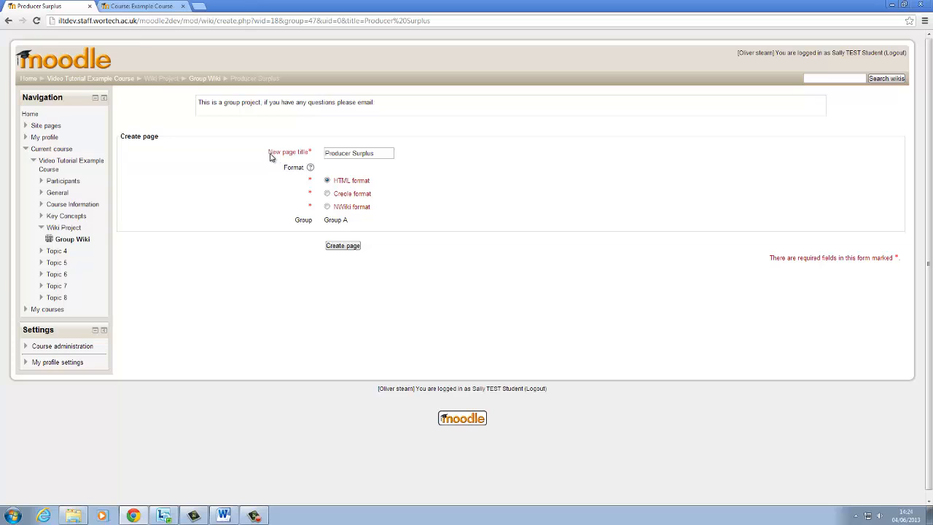
pyautogui.moveTo(389, 154); pyautogui.dragTo(328, 160)
pyautogui.click(437, 148)
pyautogui.click(342, 248)
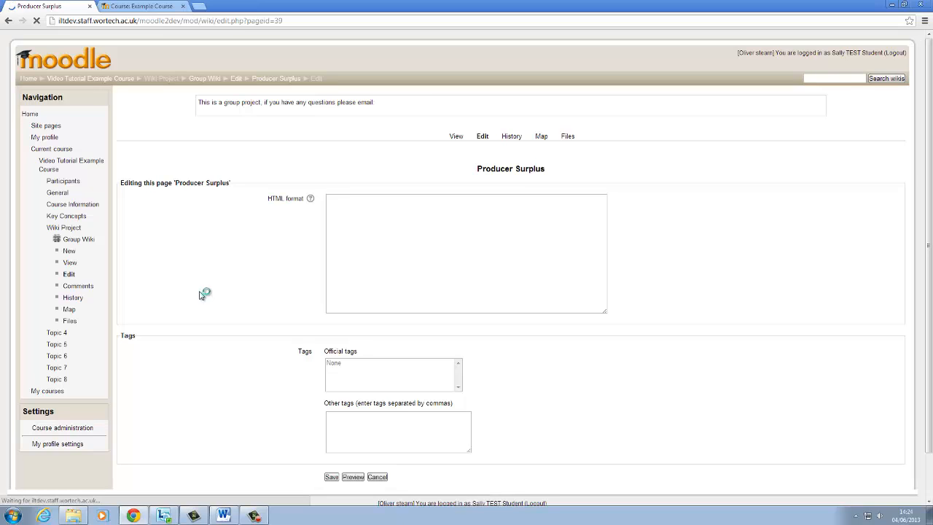
# Step: View the new Producer Surplus page without adding content, and return to the Group Wiki's front page
pyautogui.click(70, 264)
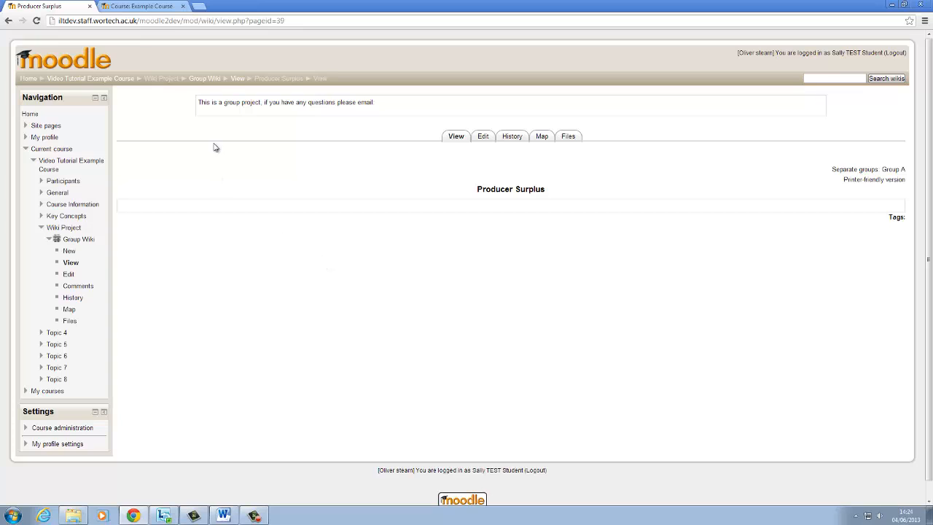
pyautogui.click(213, 80)
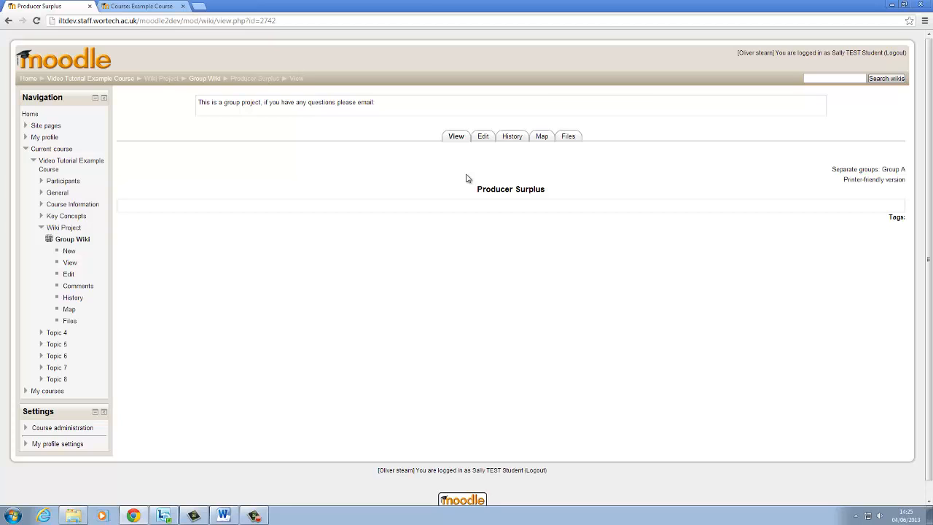
pyautogui.moveTo(467, 178)
pyautogui.mouseDown()
pyautogui.moveTo(558, 194)
pyautogui.moveTo(471, 193)
pyautogui.mouseUp()
pyautogui.click(471, 197)
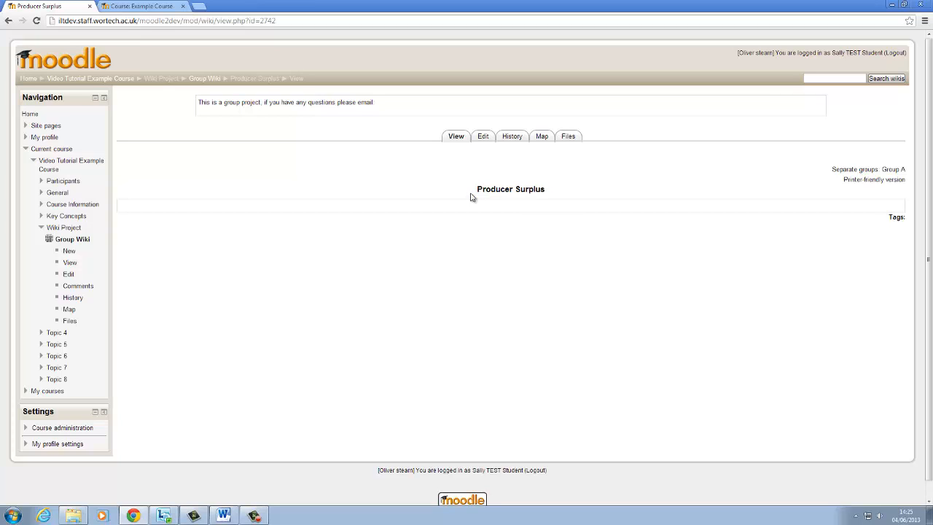